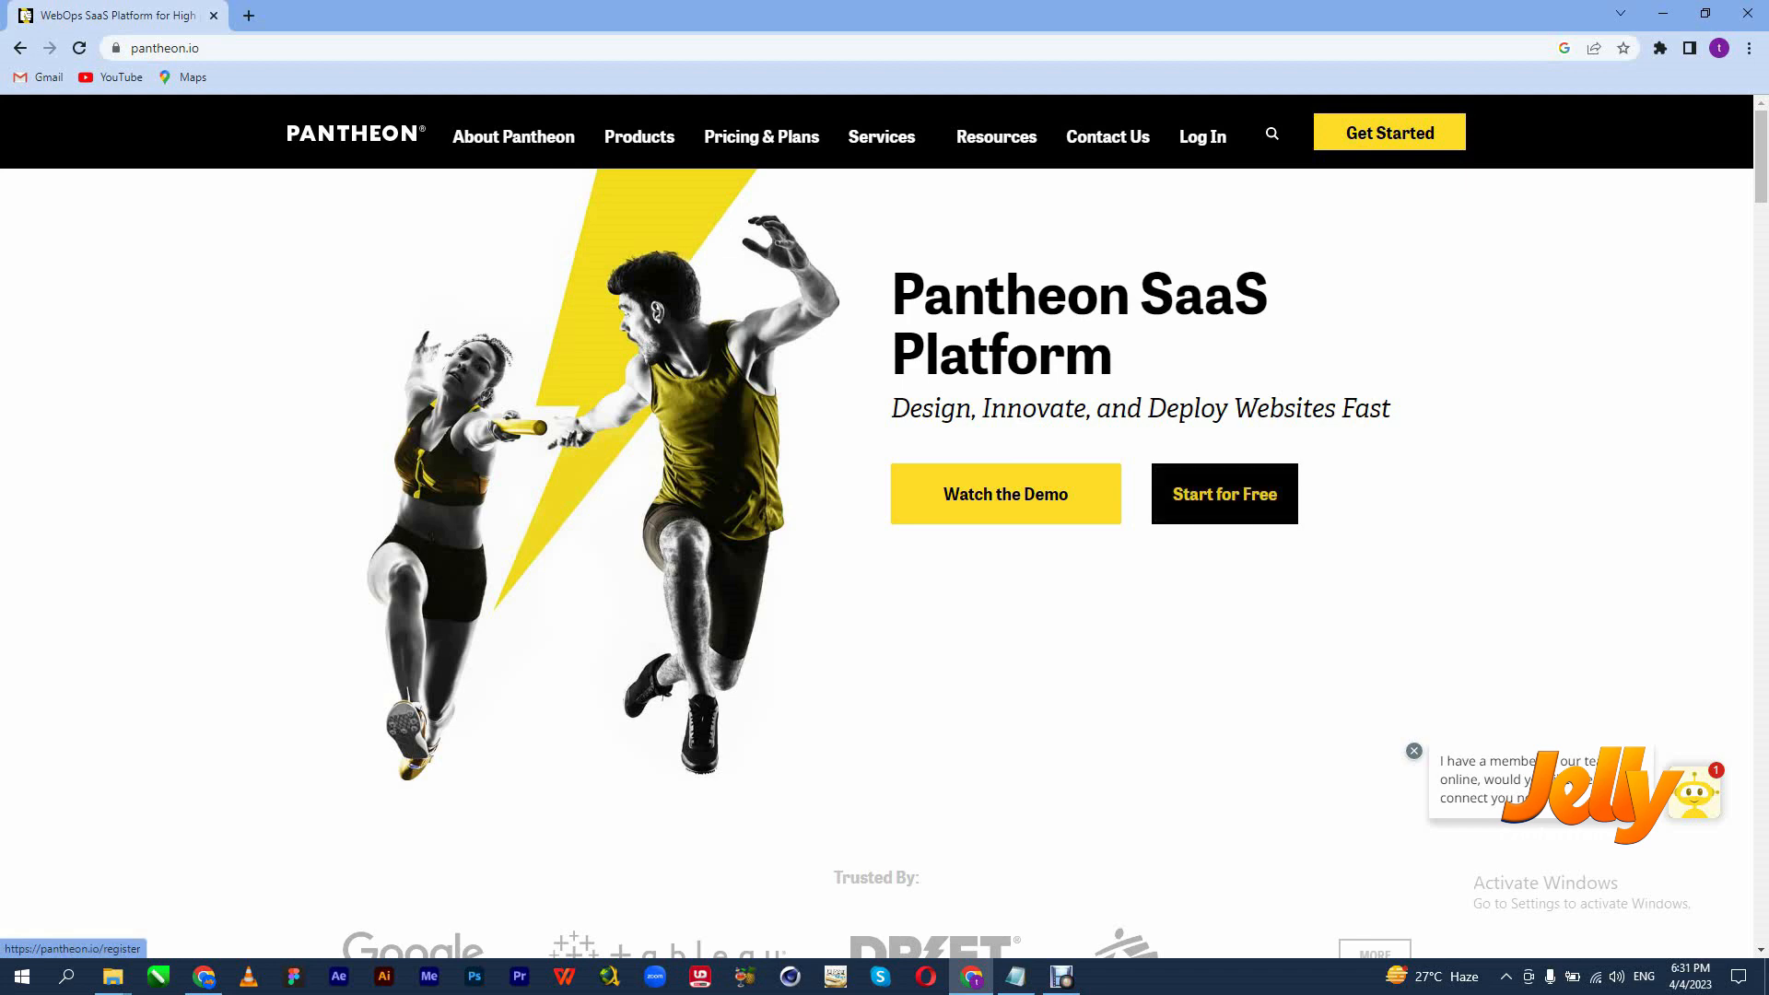
Open Pantheon's Create Your Free Account sign-up page from the home page.
left_click(1225, 495)
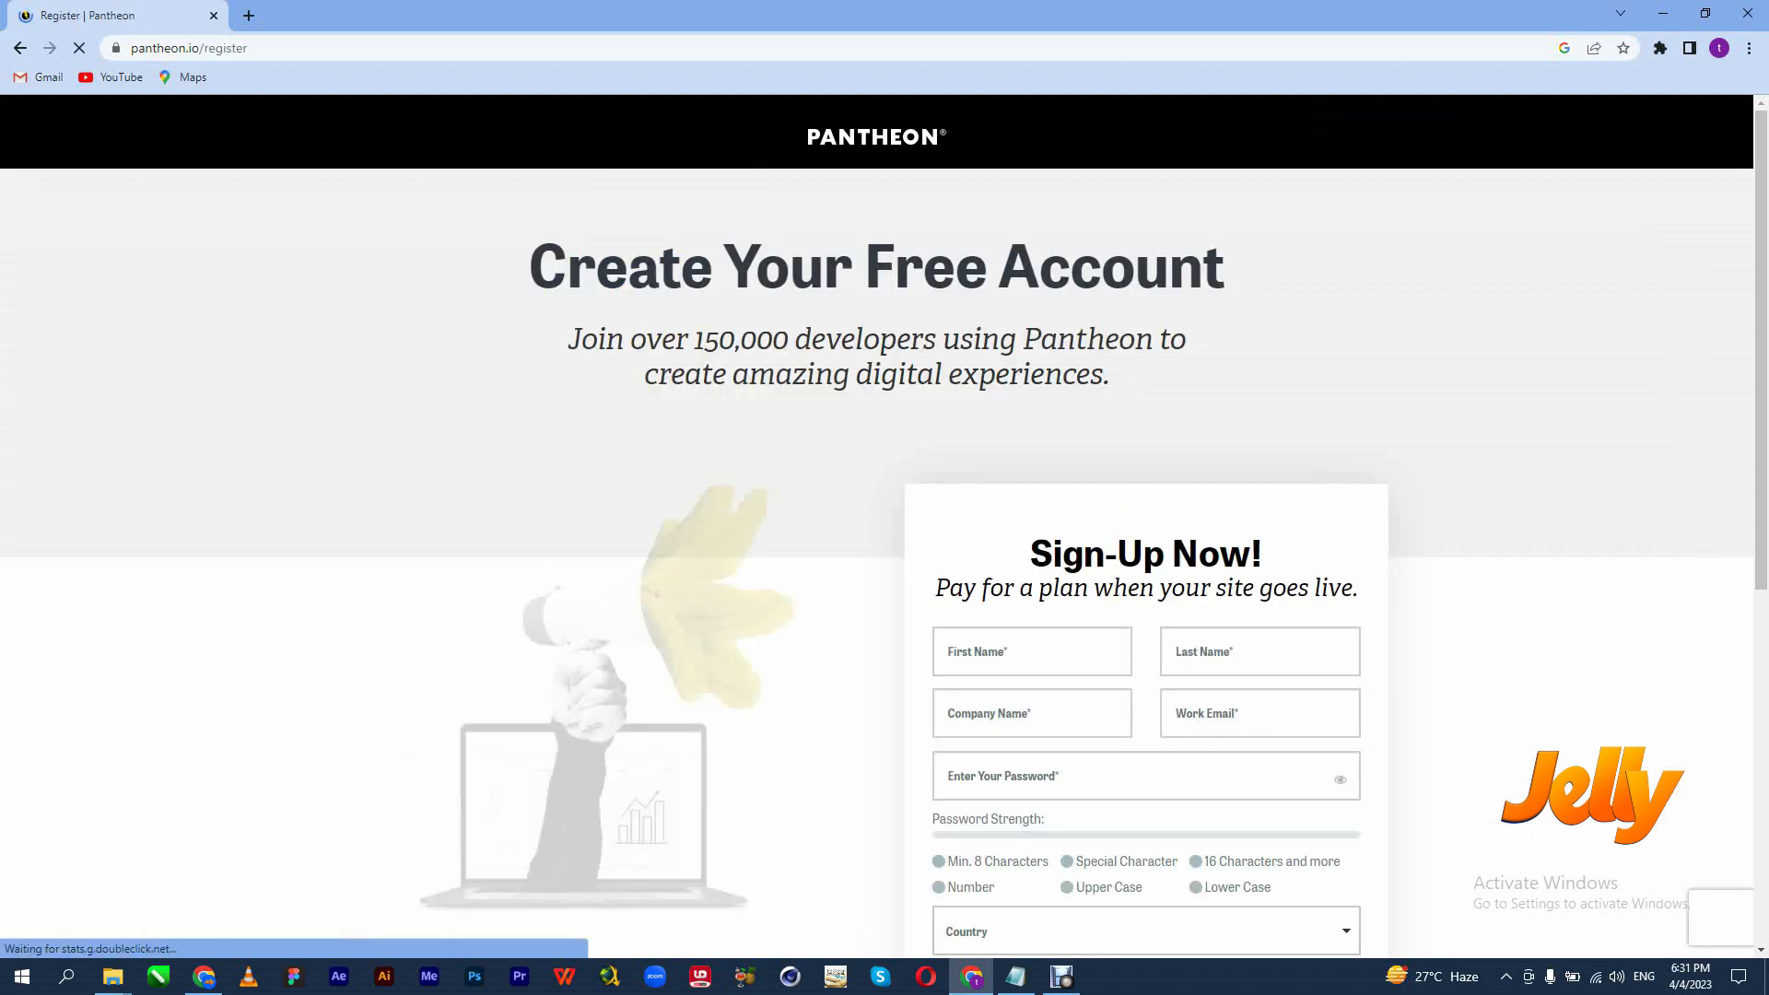
Look over the empty Sign-Up Now form, then go back to the Pantheon home page.
scroll(884, 525, "down", 3)
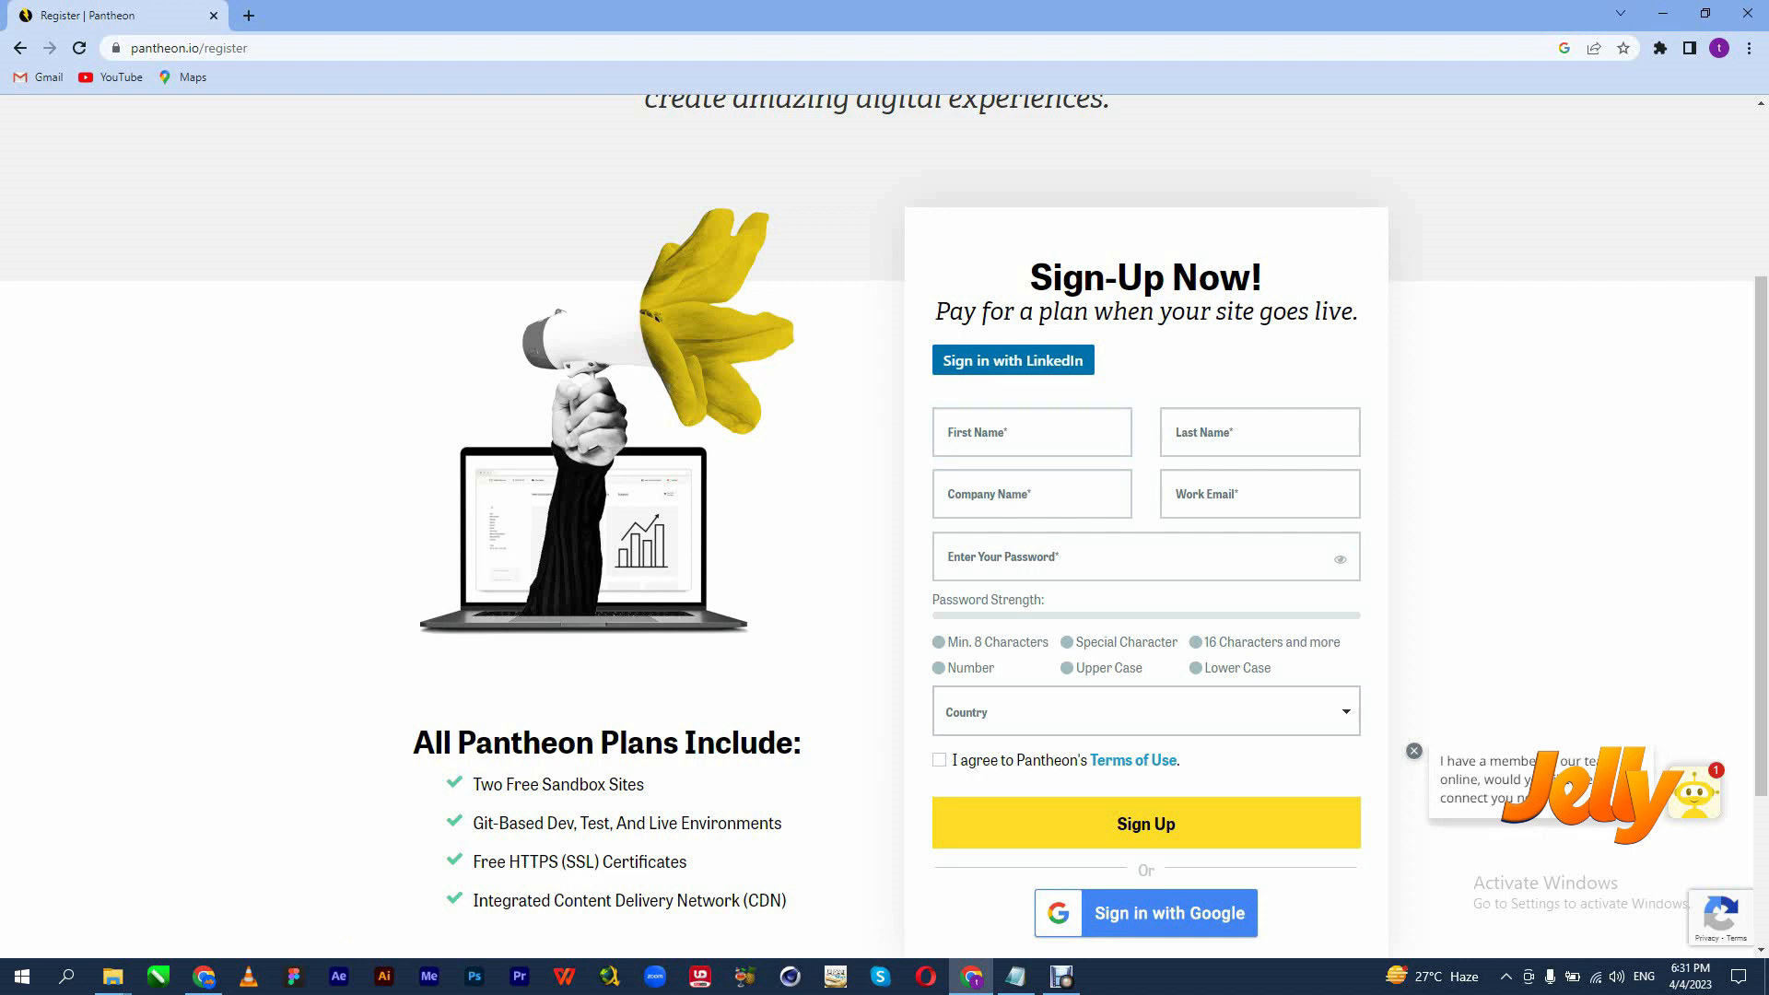
scroll(884, 534, "up", 2)
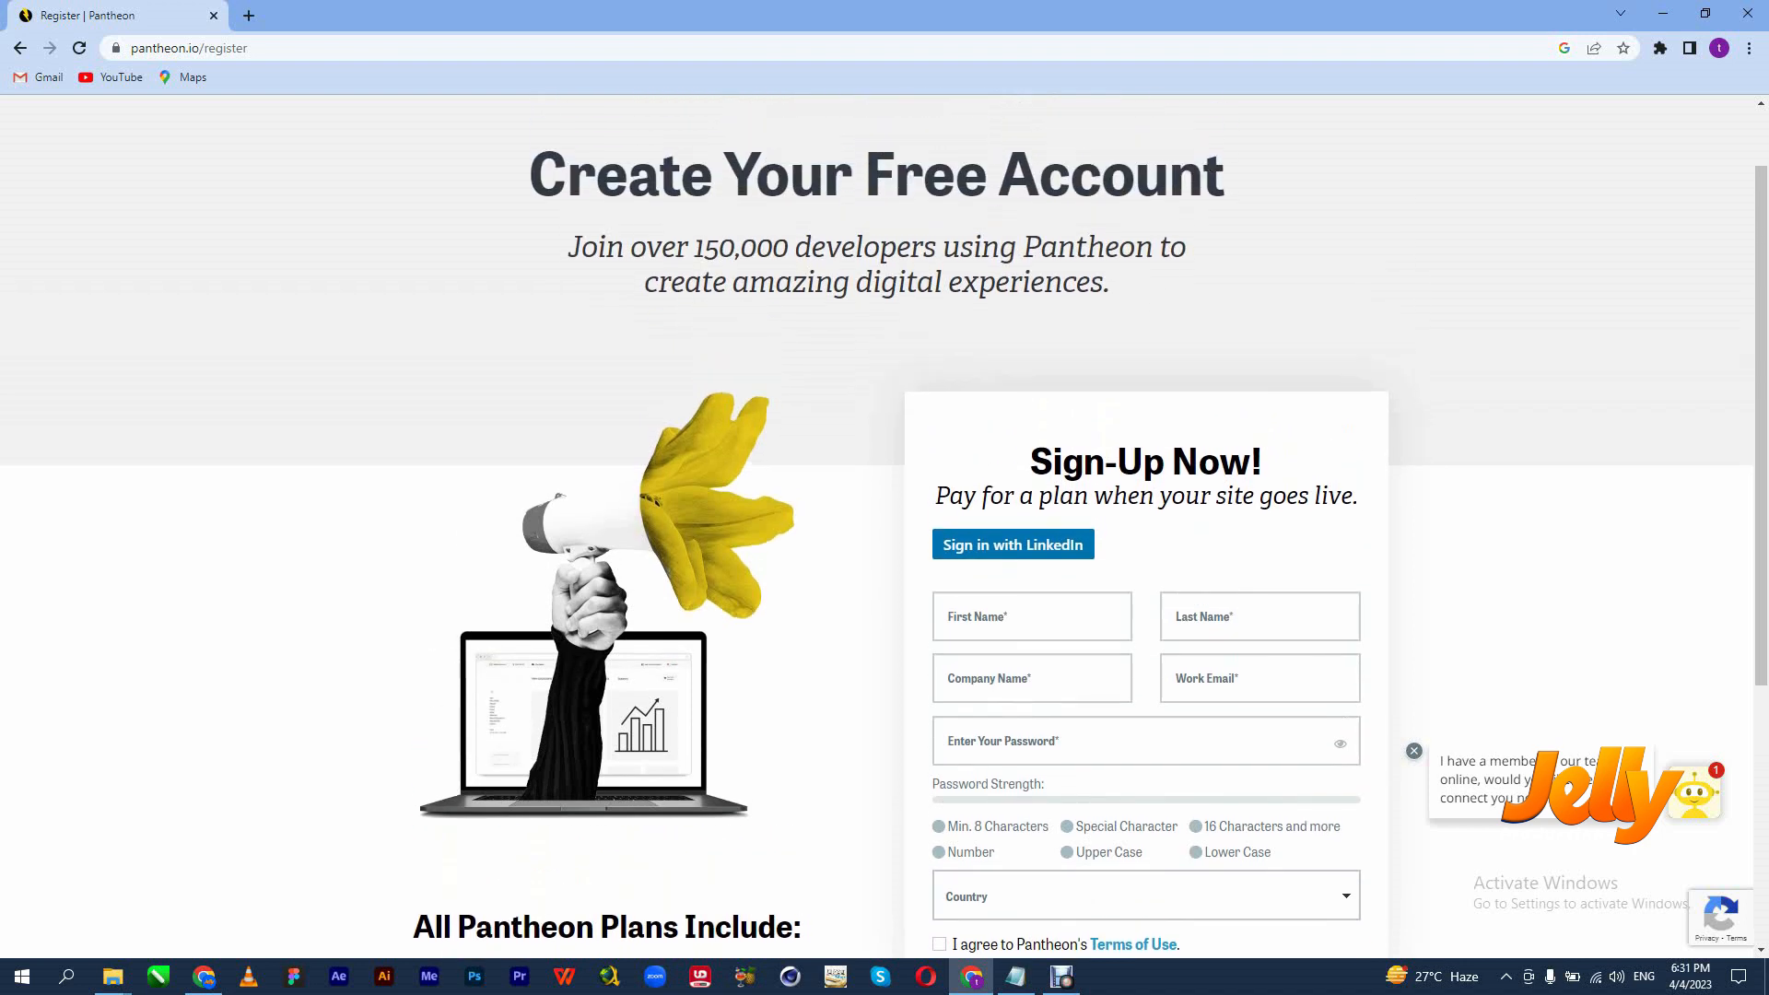
scroll(884, 535, "down", 3)
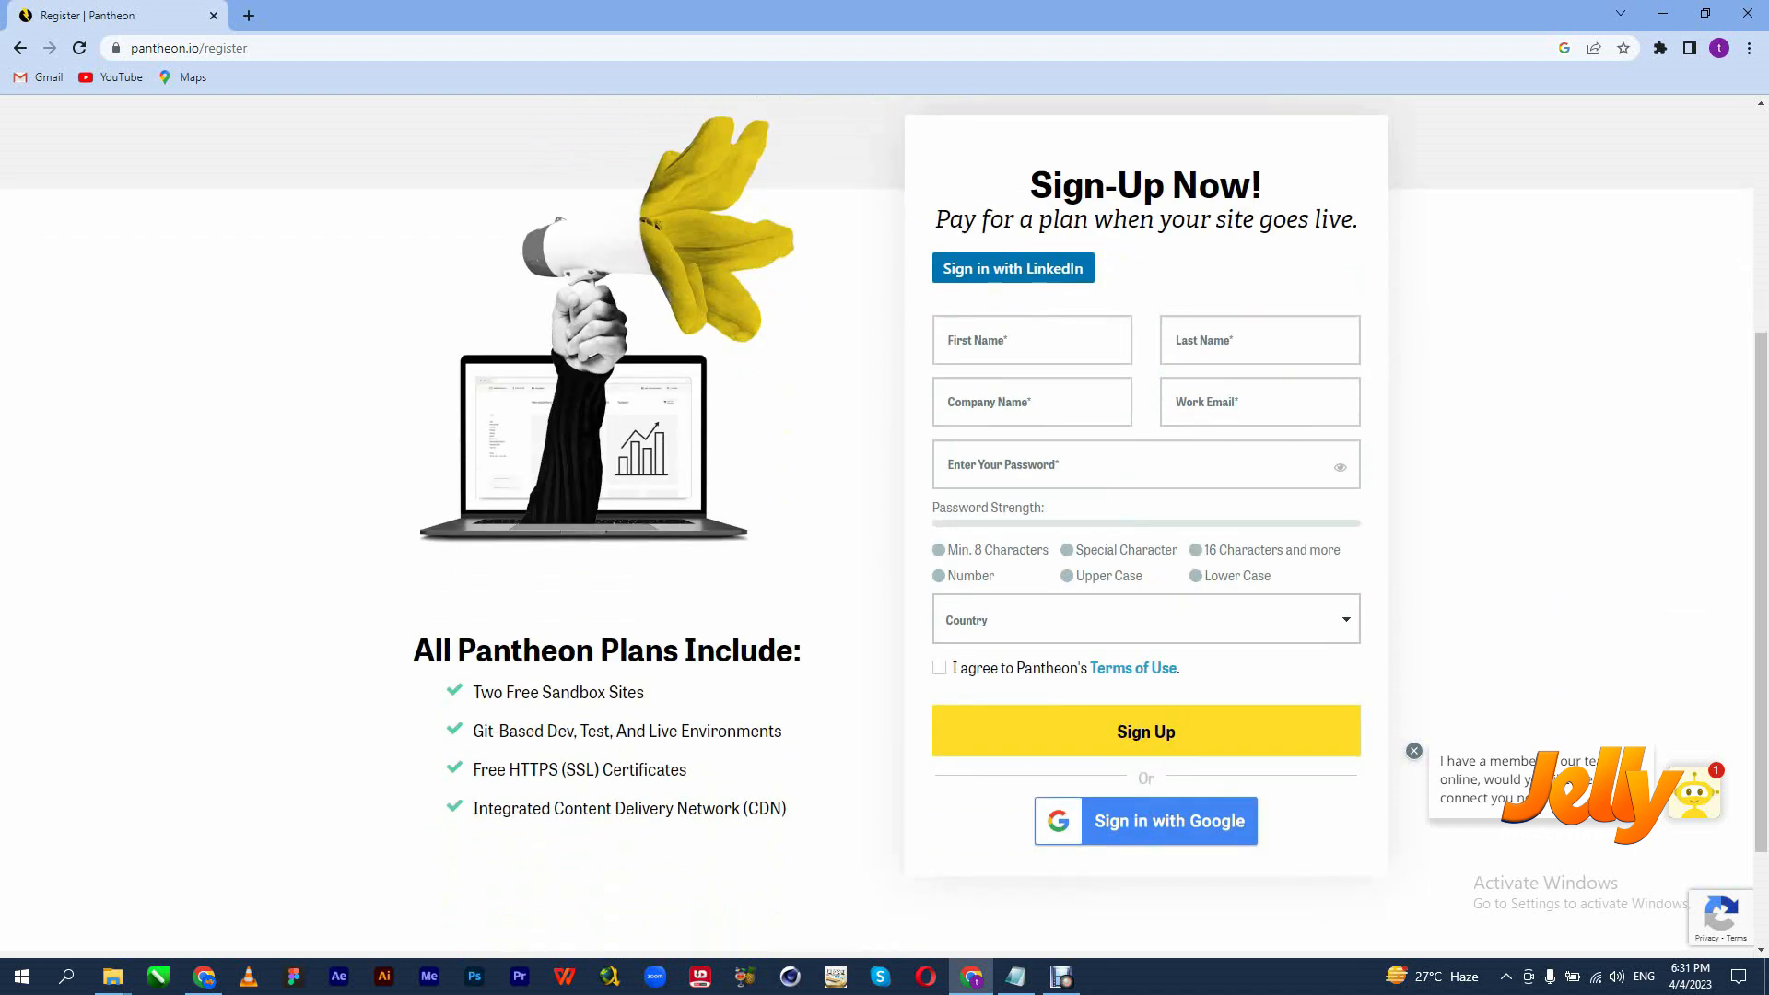
scroll(884, 534, "up", 2)
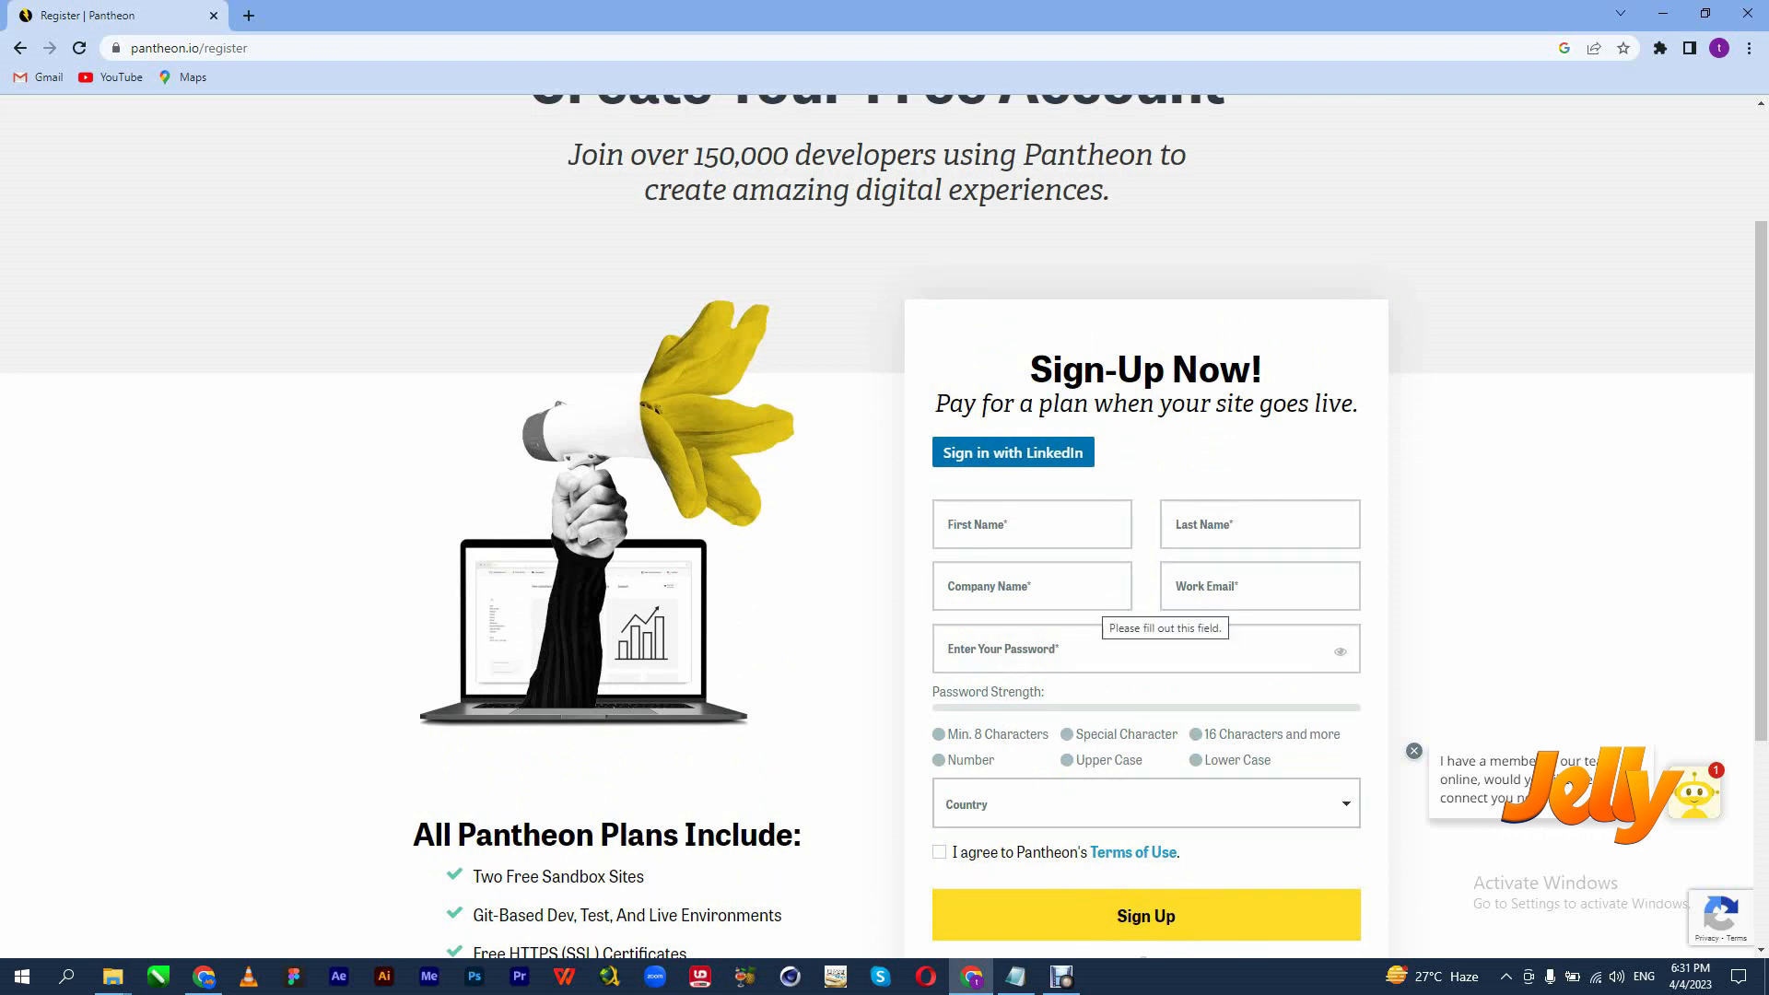
scroll(884, 526, "up", 1)
scroll(884, 526, "up", 2)
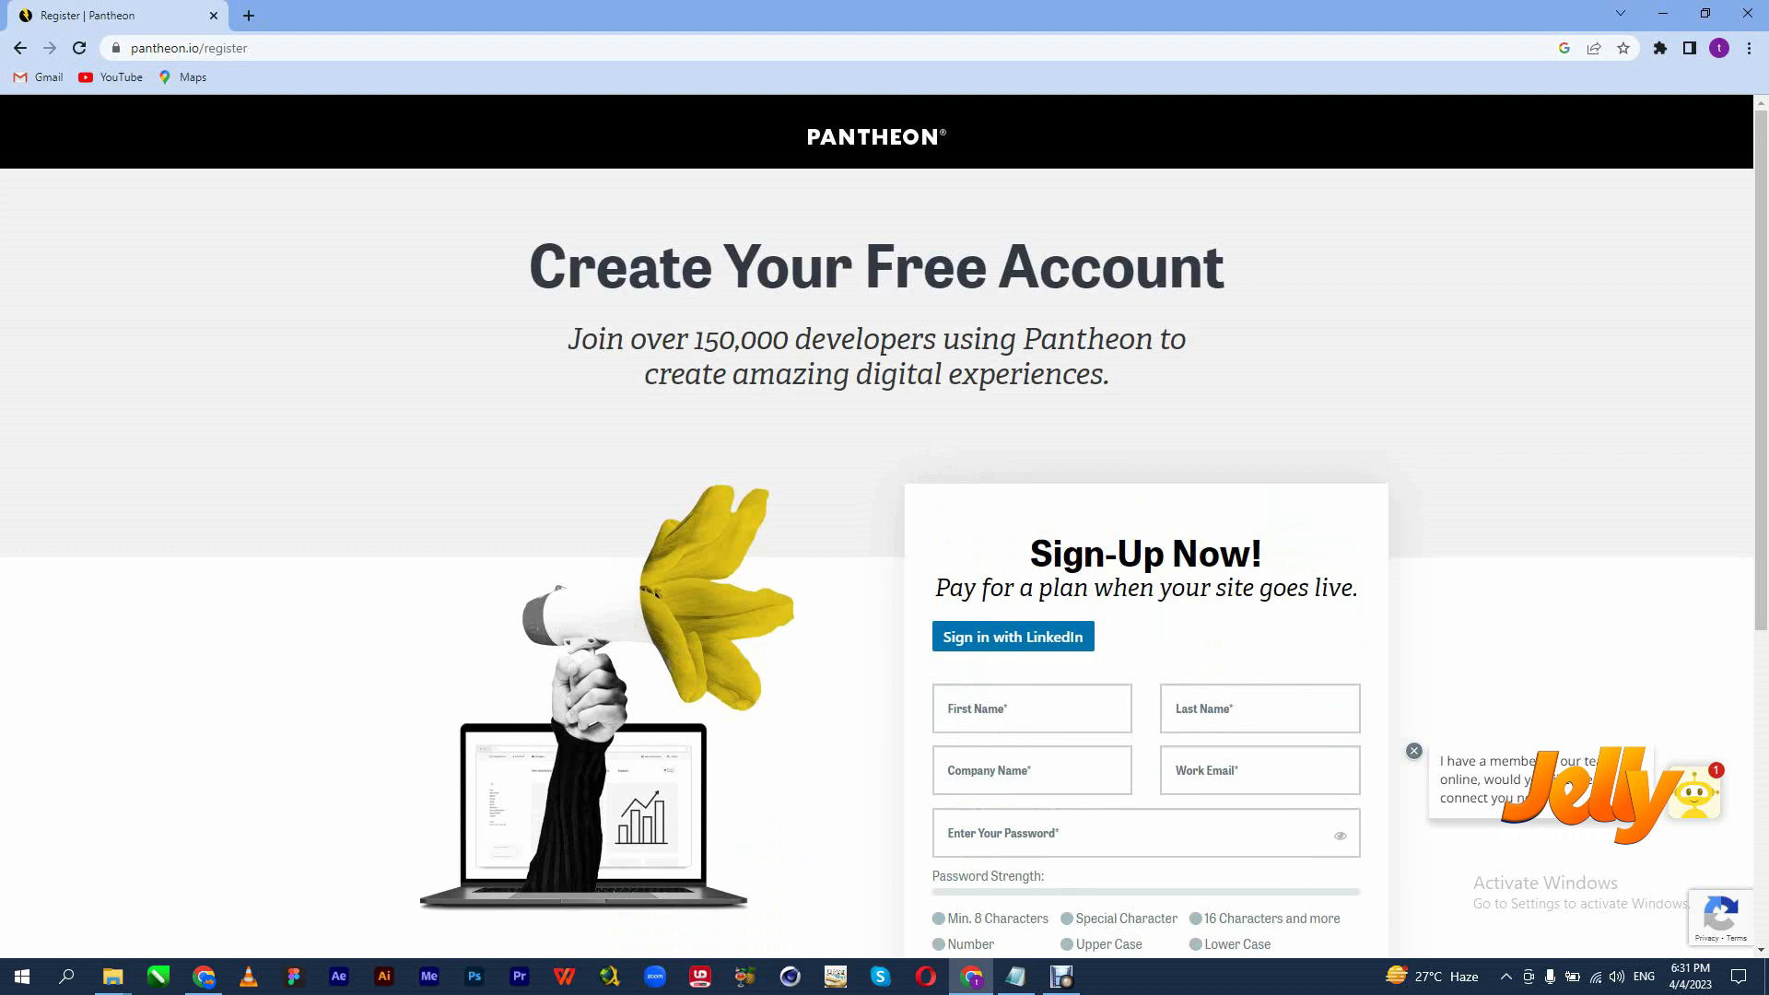
scroll(885, 526, "down", 2)
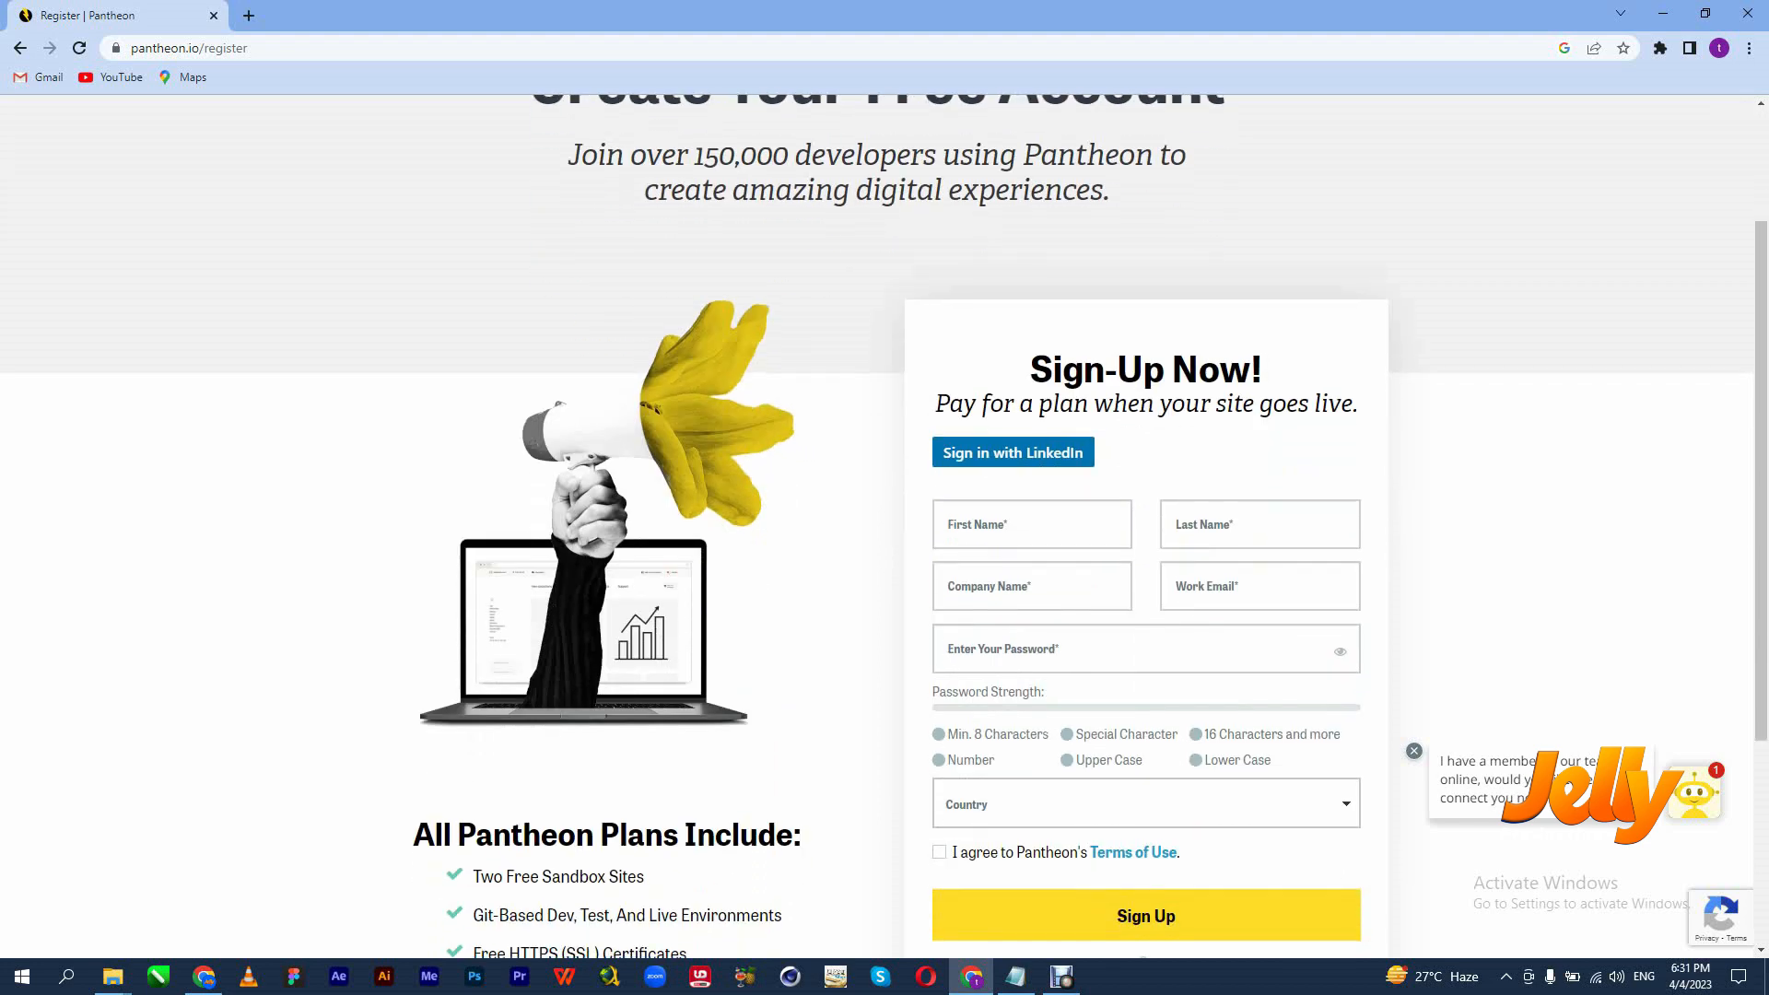
scroll(884, 526, "up", 2)
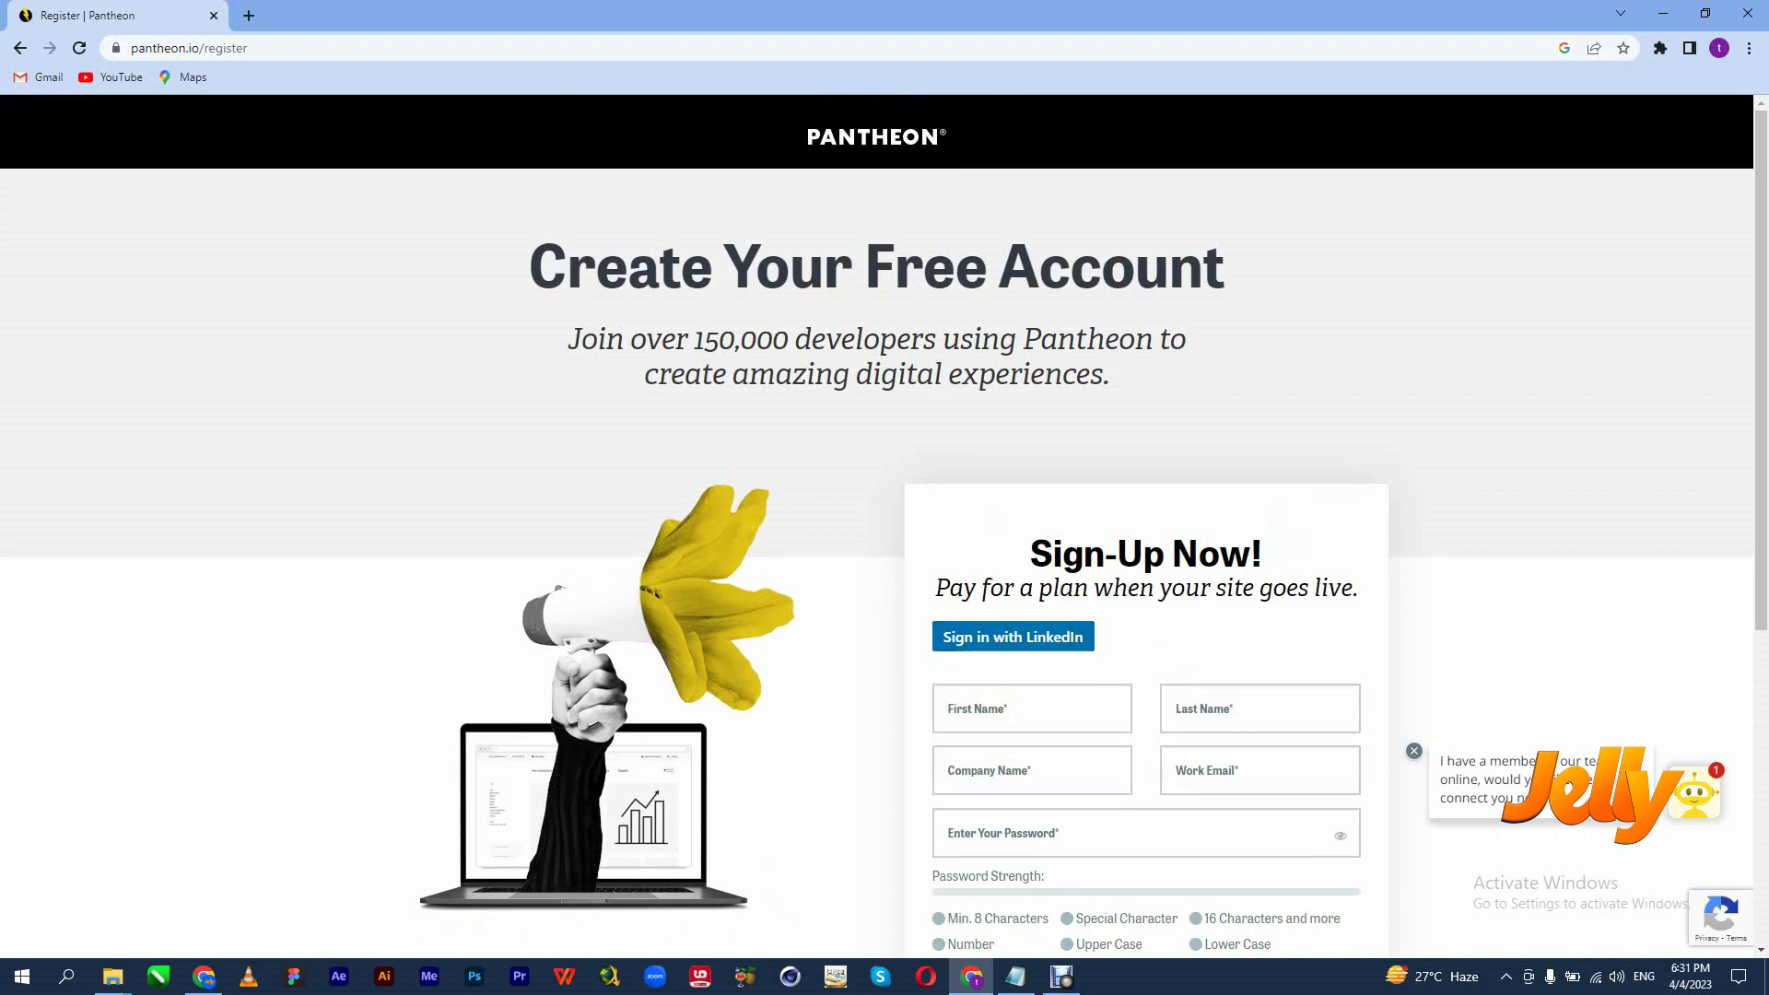
left_click(20, 48)
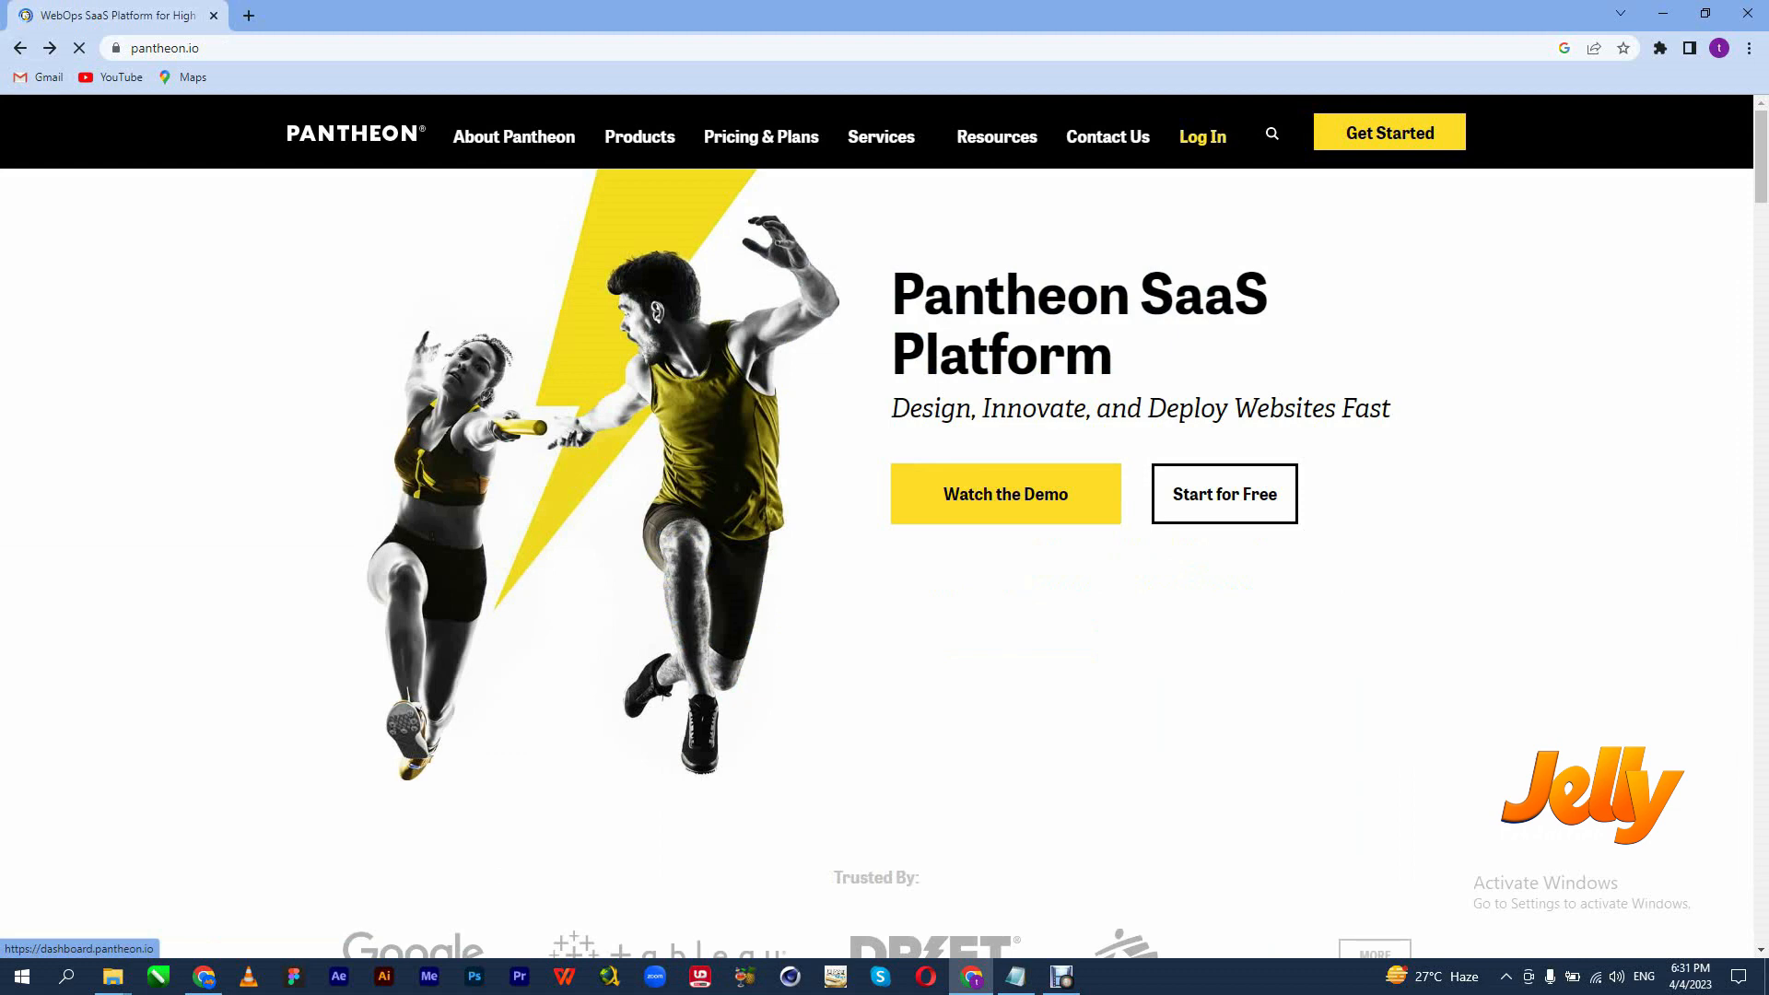
Log in and review the Personal Workspace dashboard showing 1 of 2 sandbox sites used.
left_click(1202, 136)
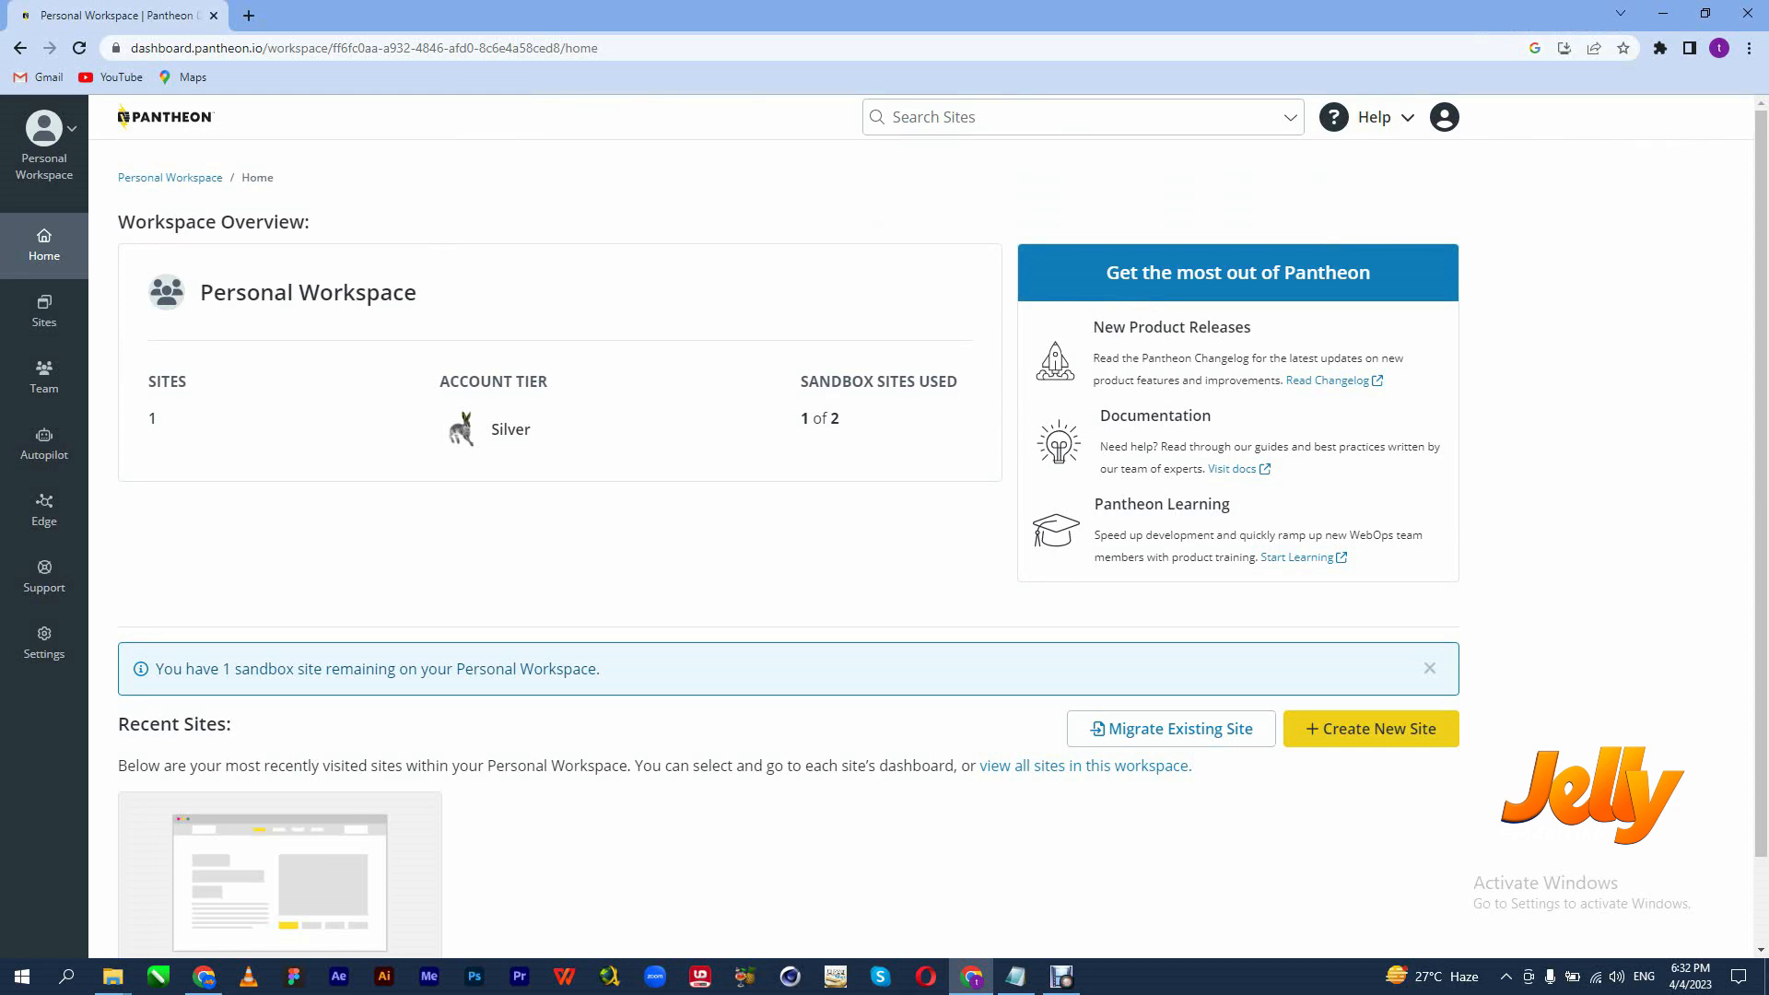
scroll(1170, 630, "down", 2)
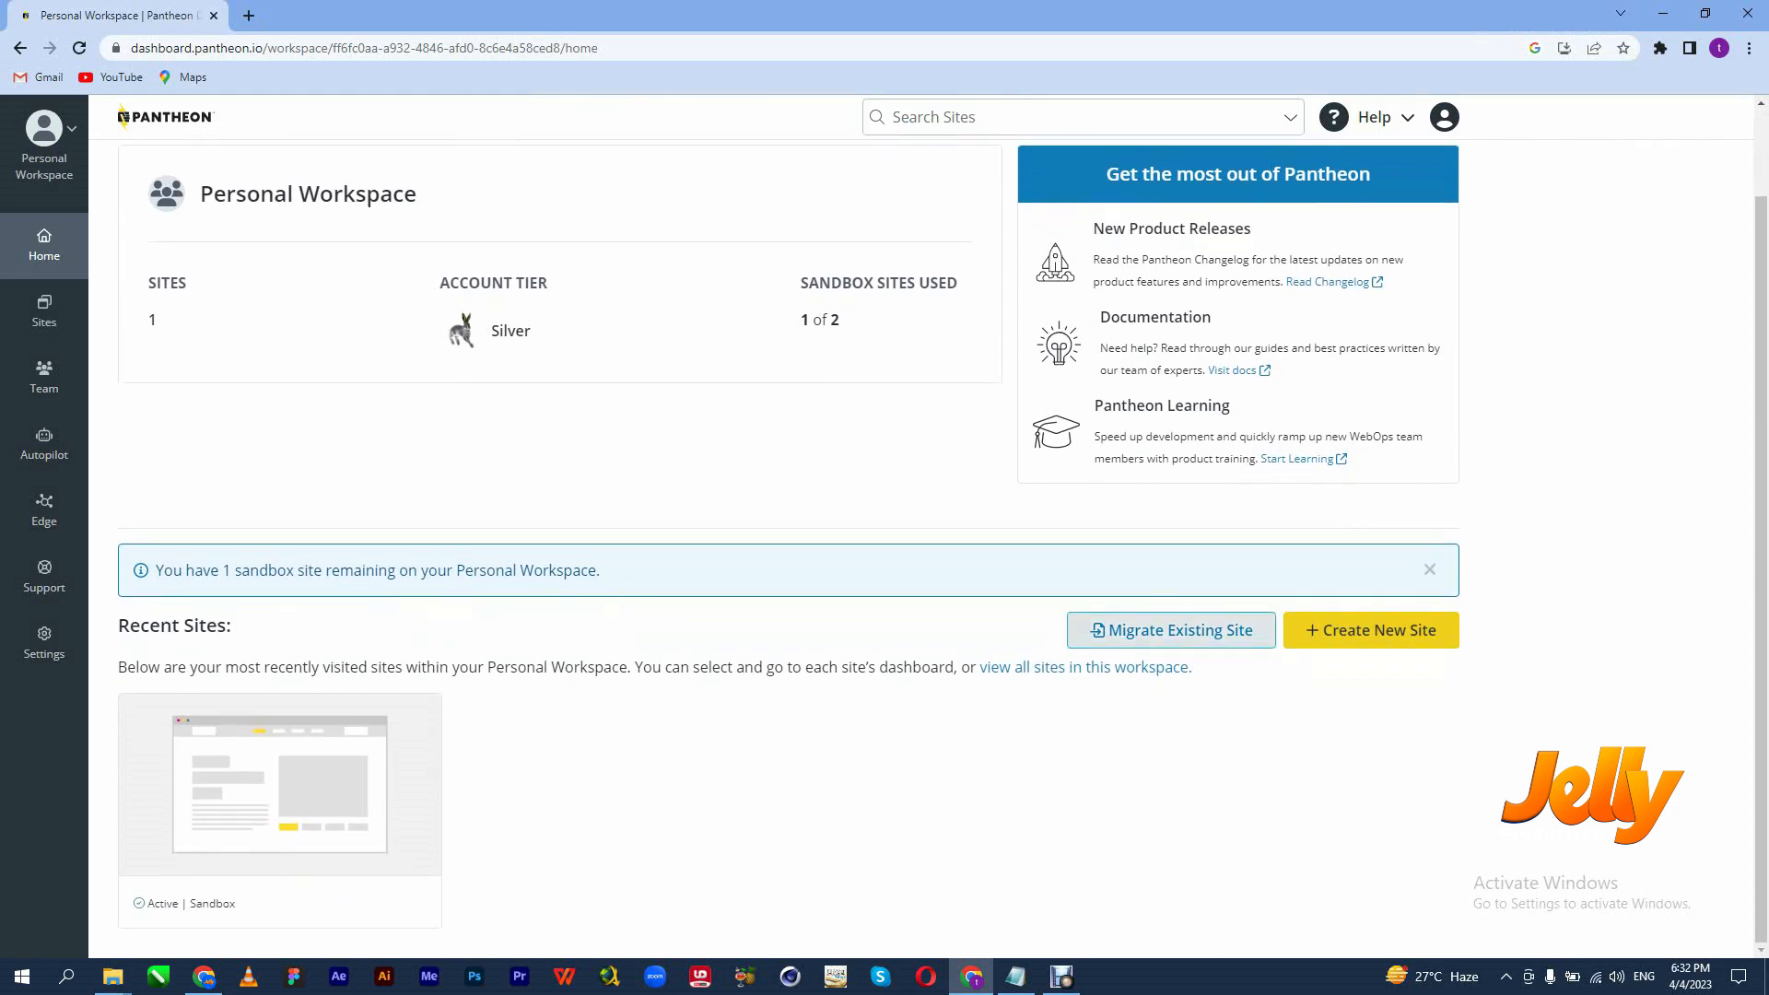
scroll(788, 552, "up", 1)
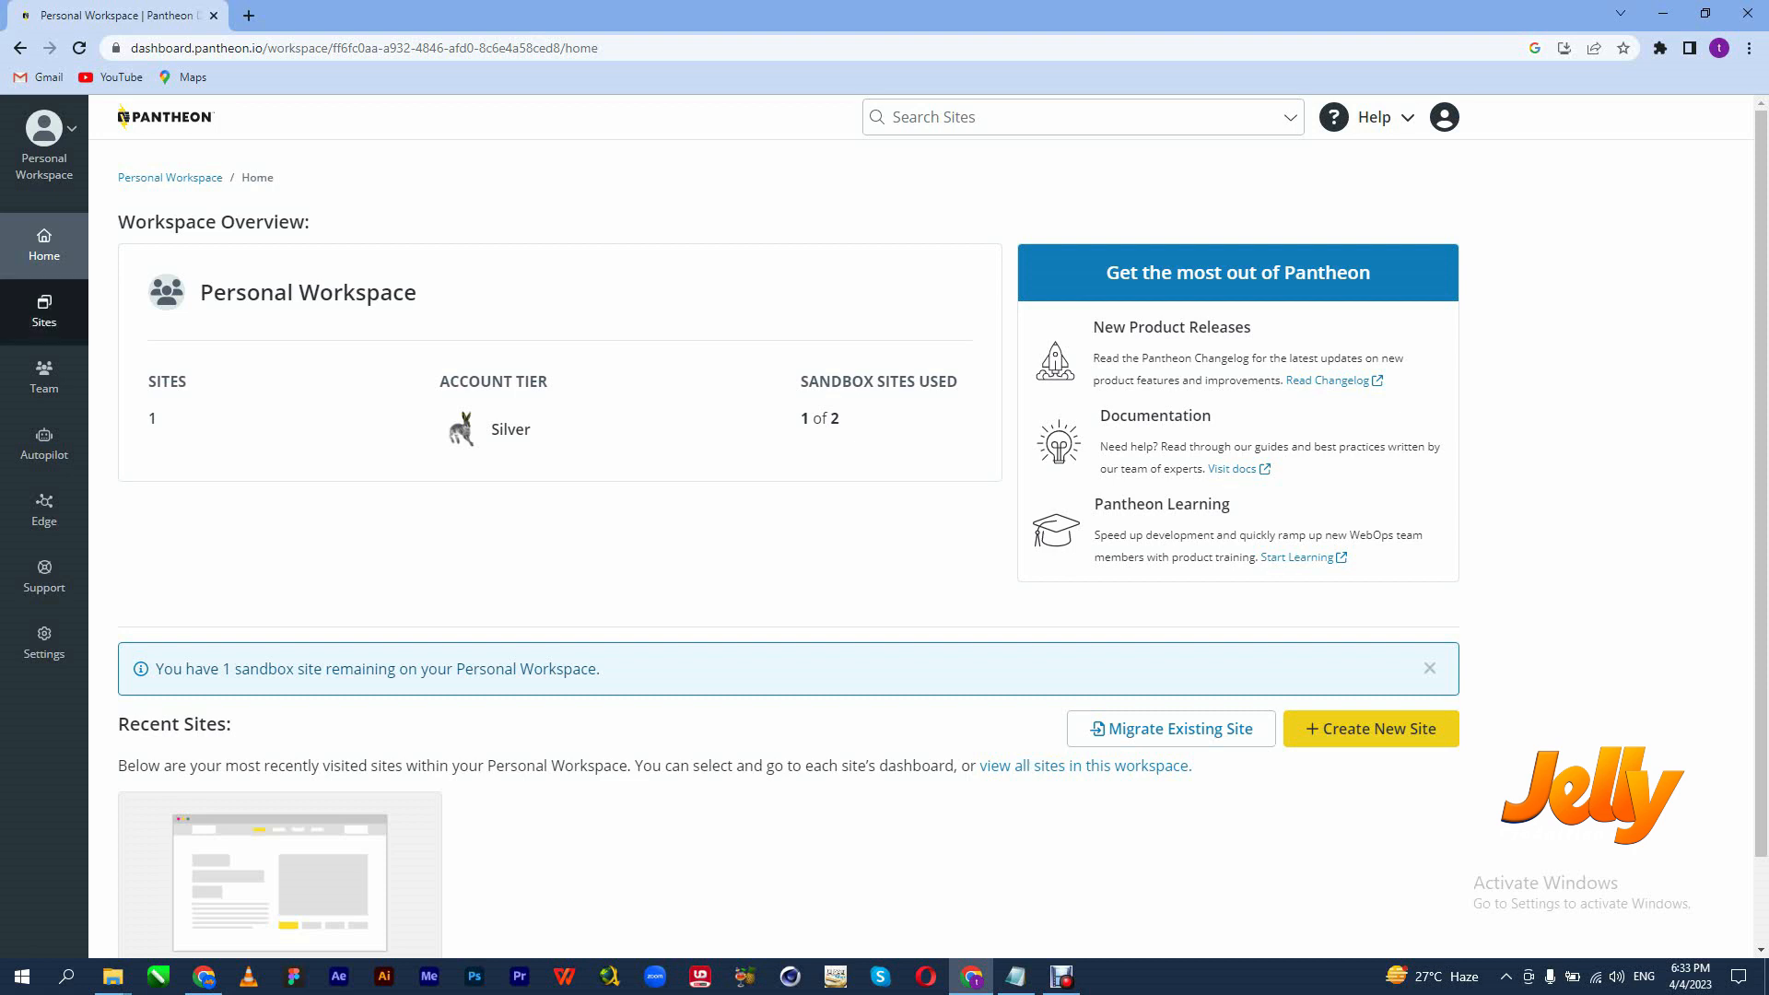
From the Sites list, start a new site and choose WordPress as its CMS.
left_click(44, 311)
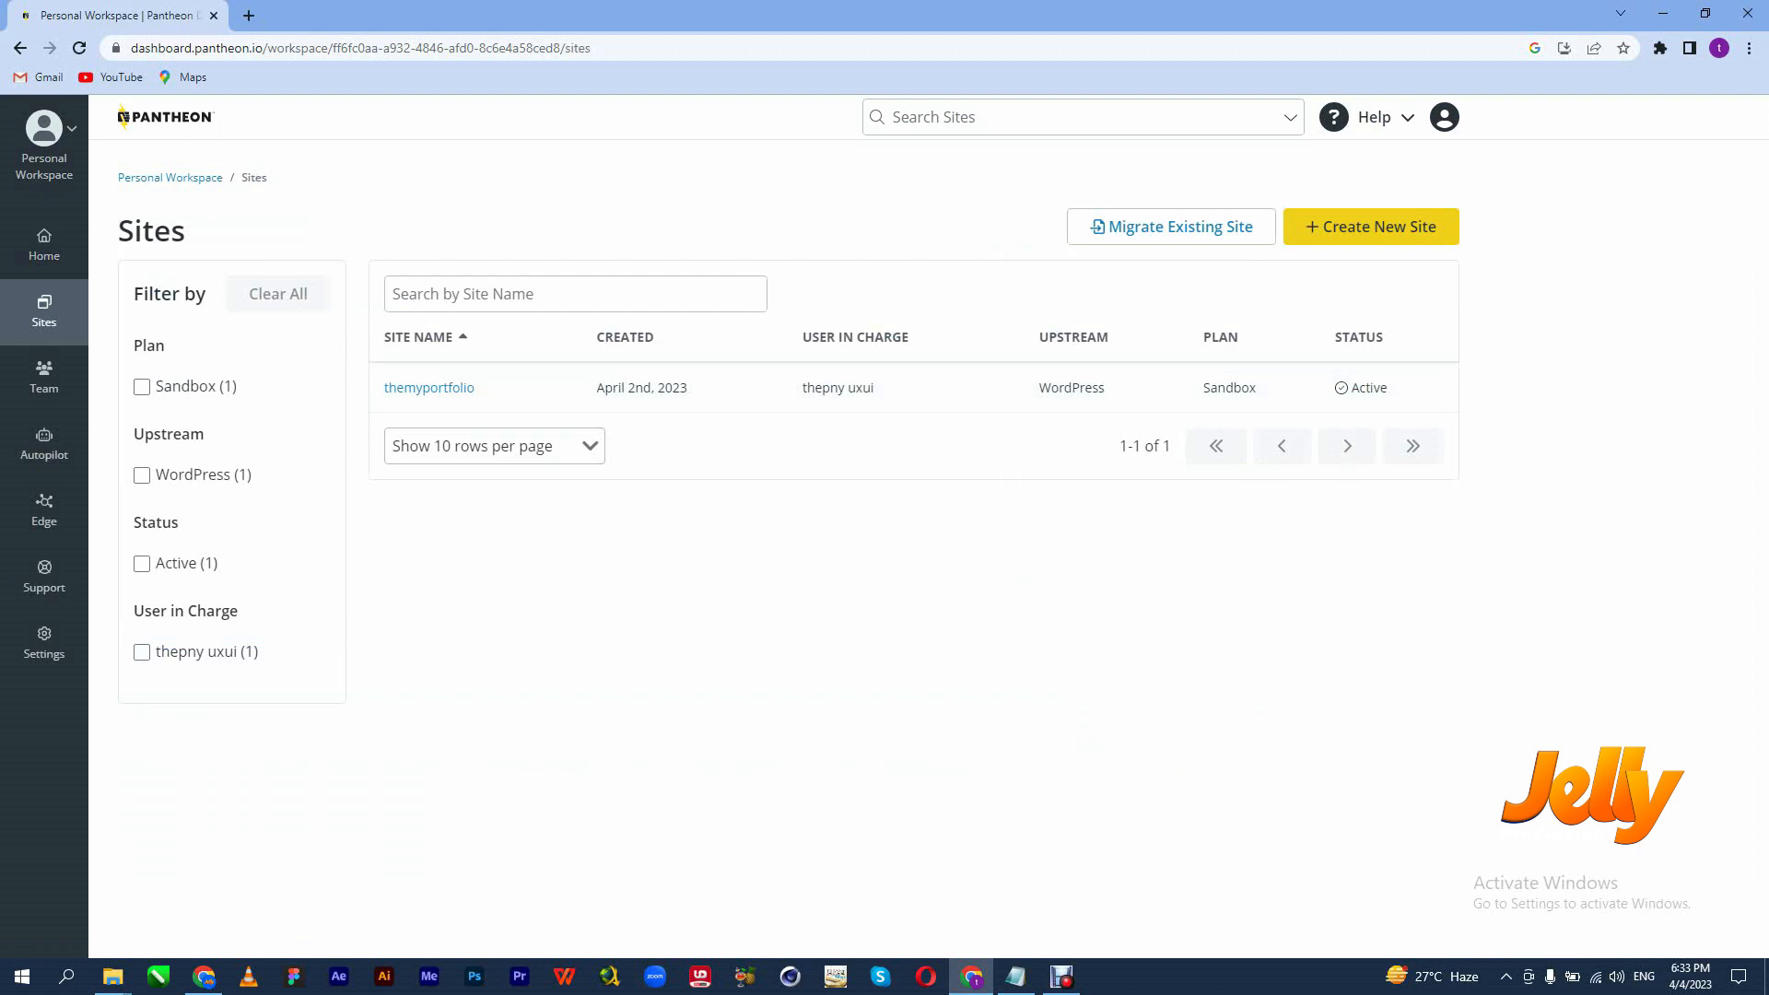
left_click(1371, 226)
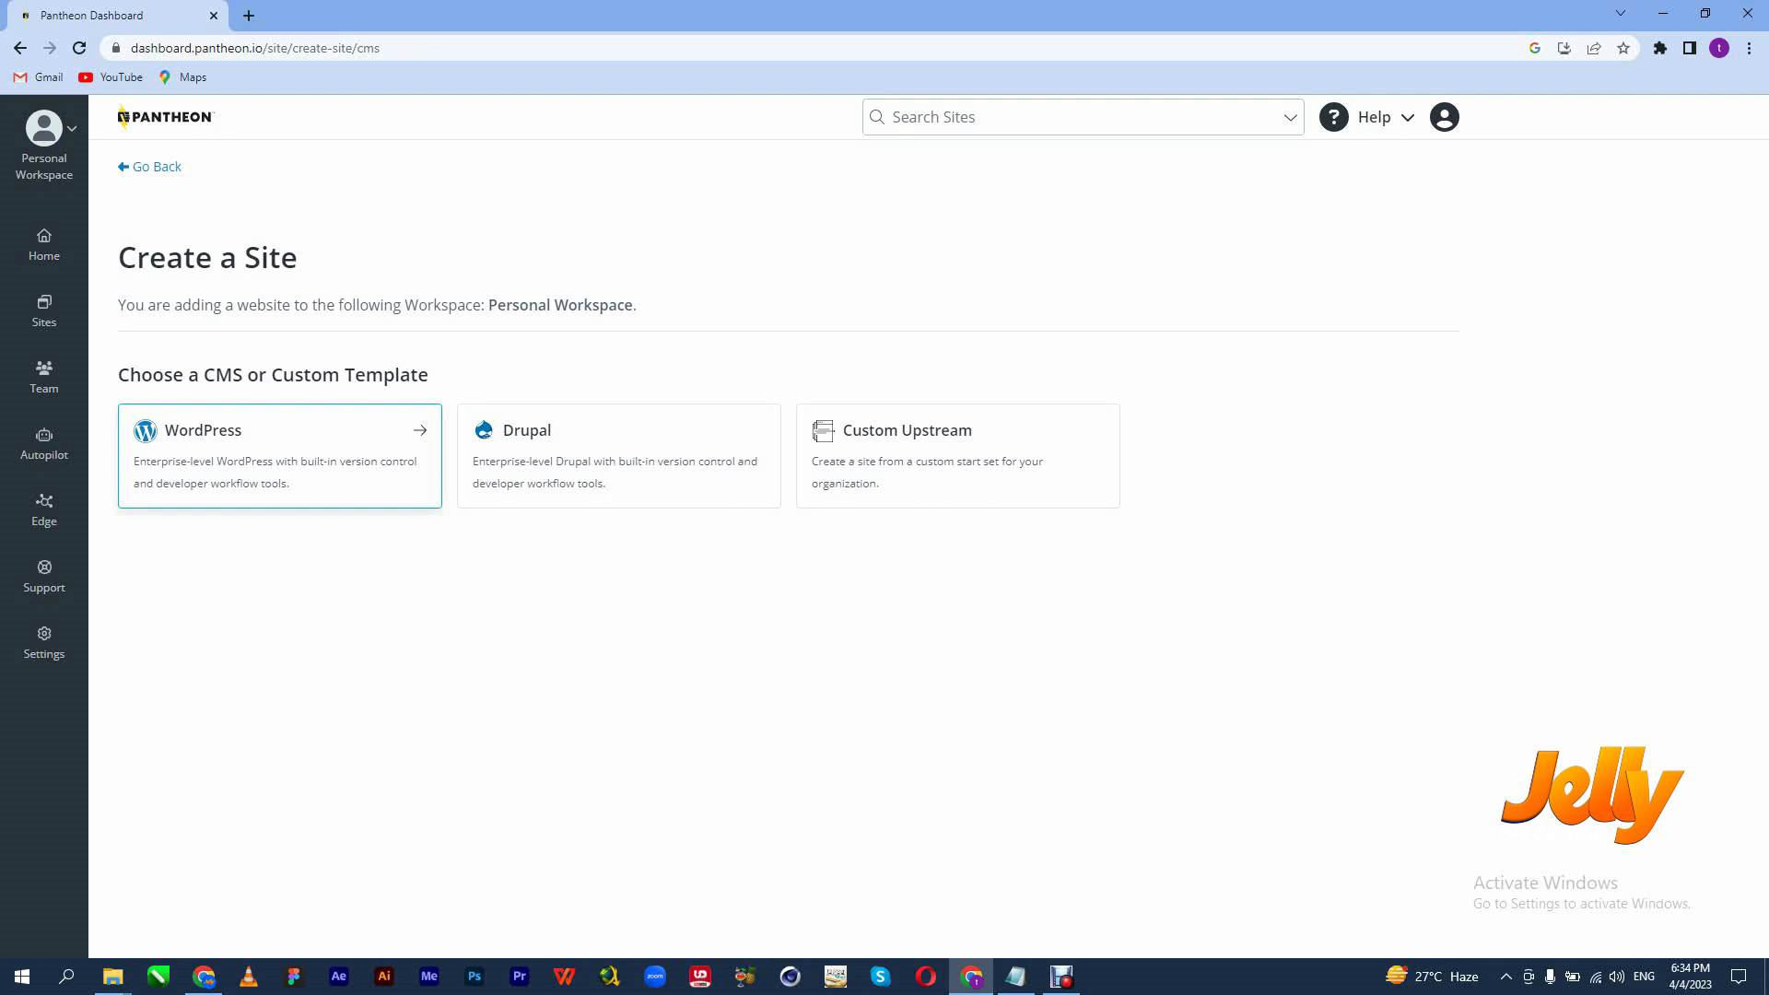
left_click(280, 456)
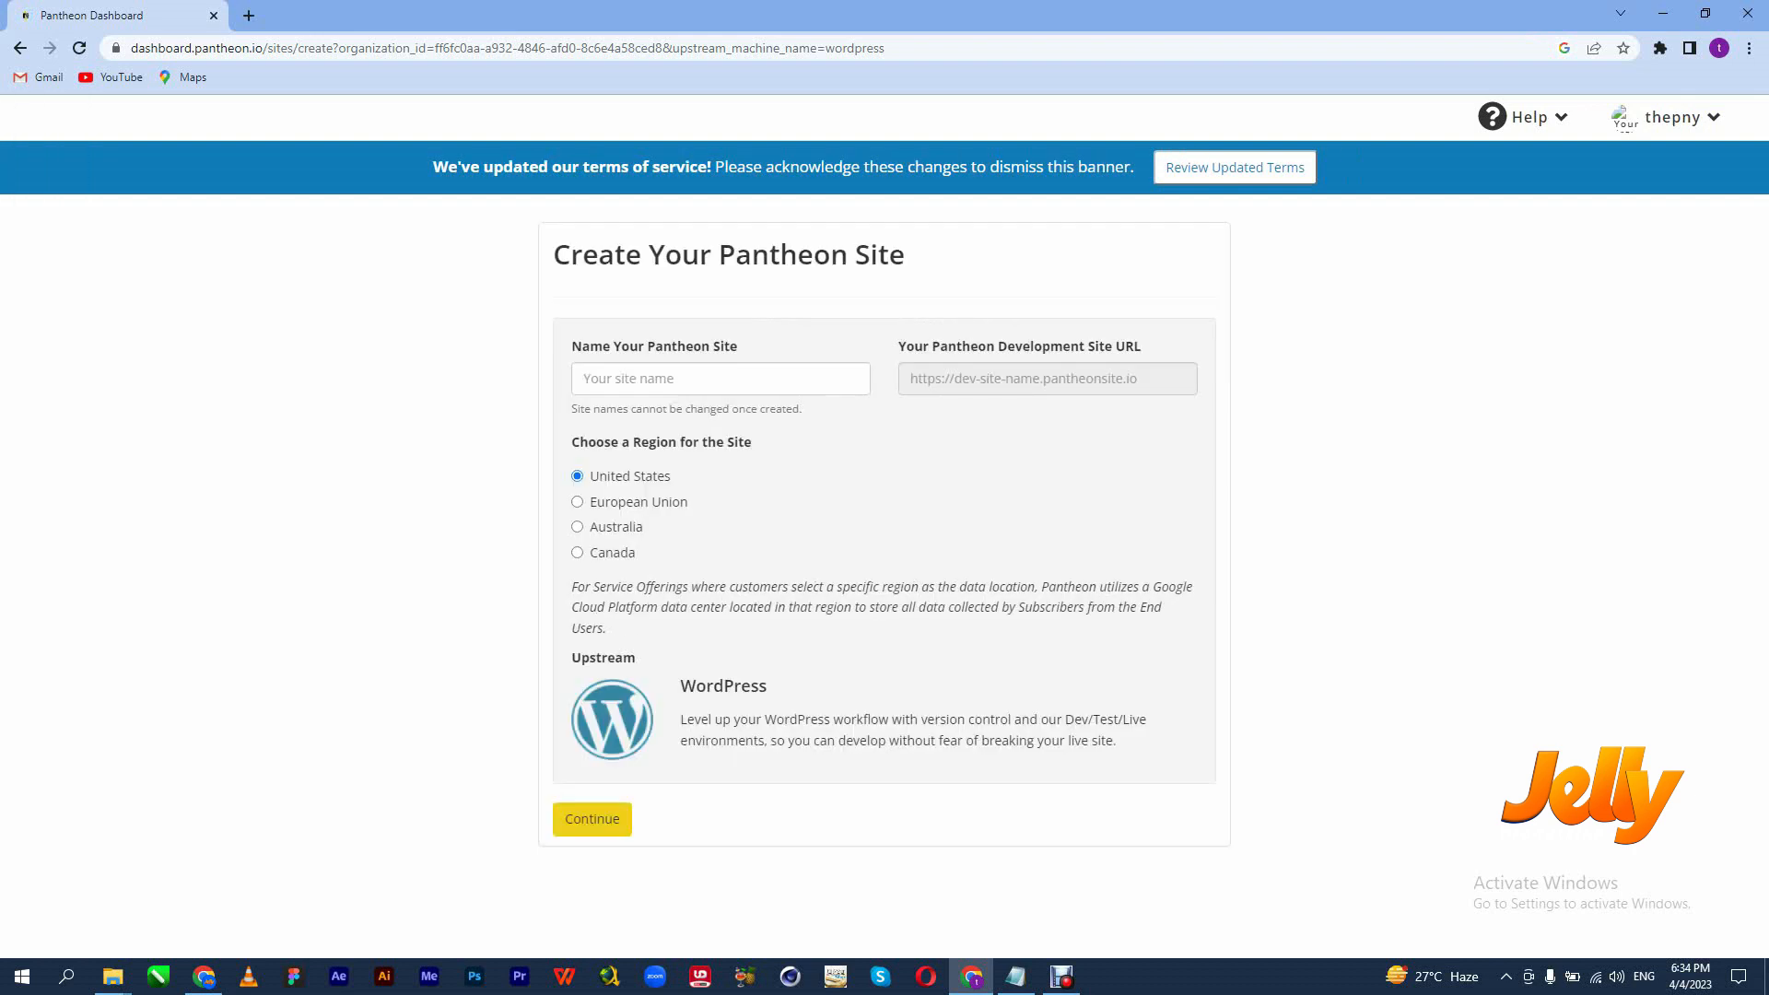
Name the new WordPress site thepnyclasssite, keep the United States region, and submit it.
left_click(682, 379)
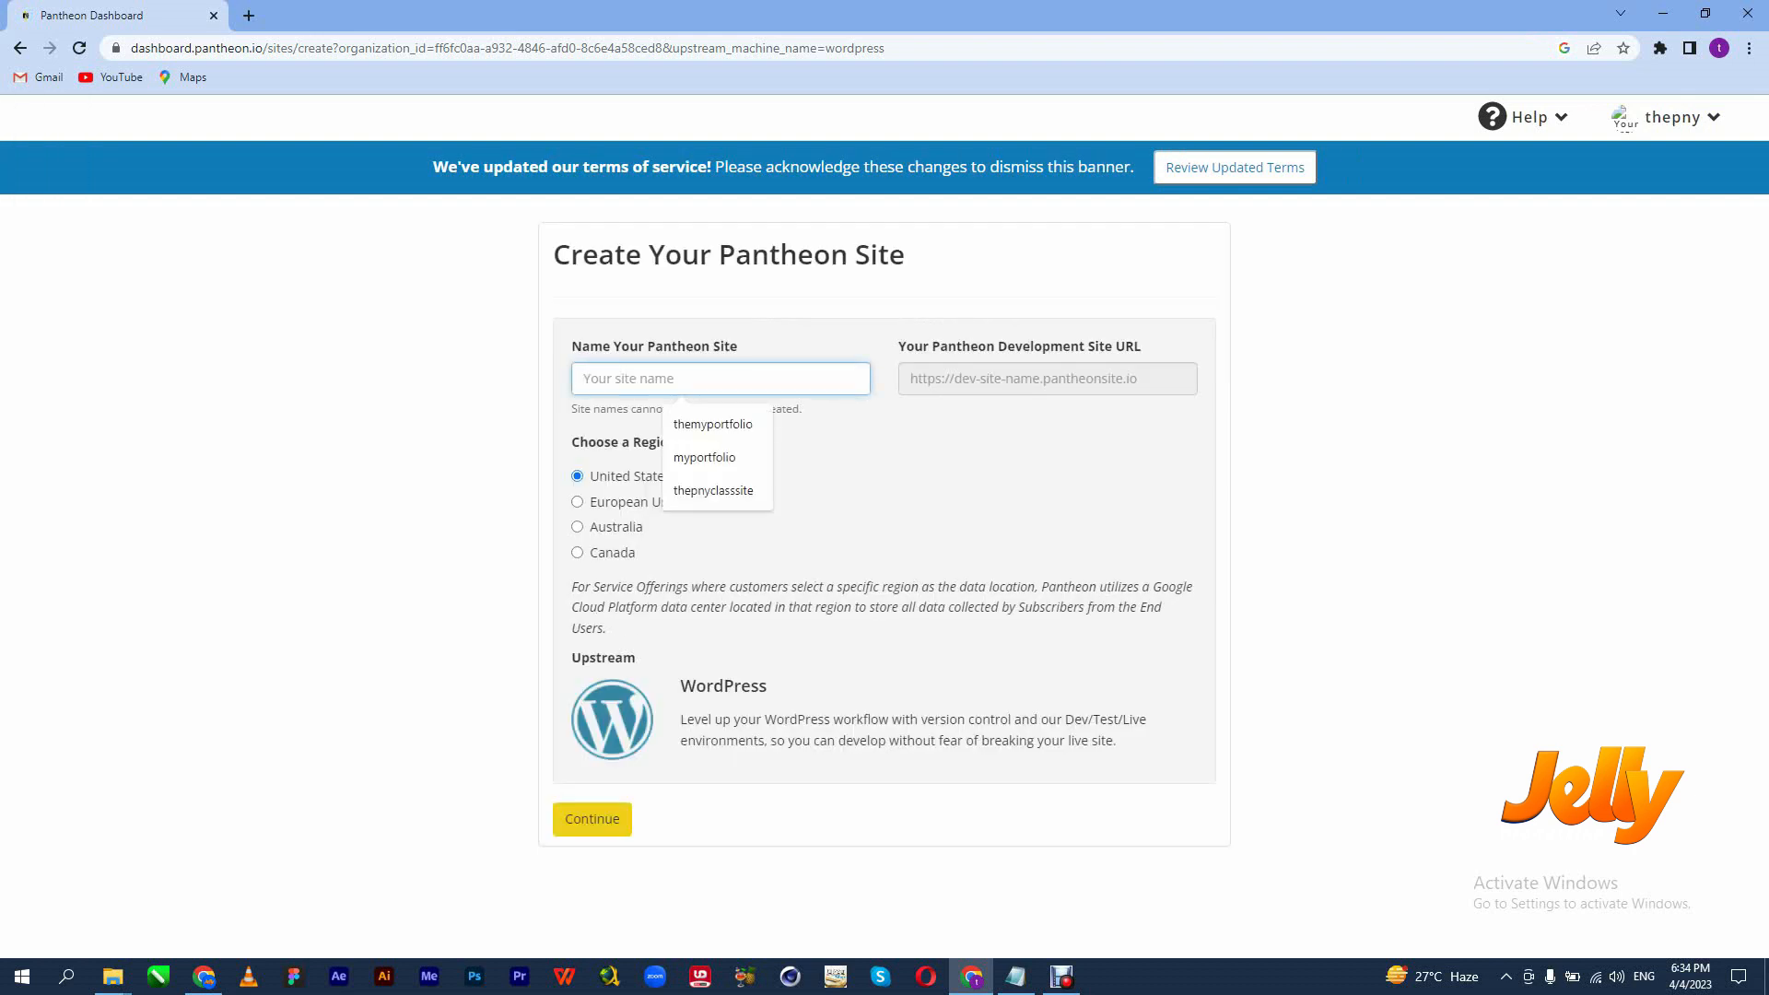
key("Down")
key("Down")
key("Down")
key("Return")
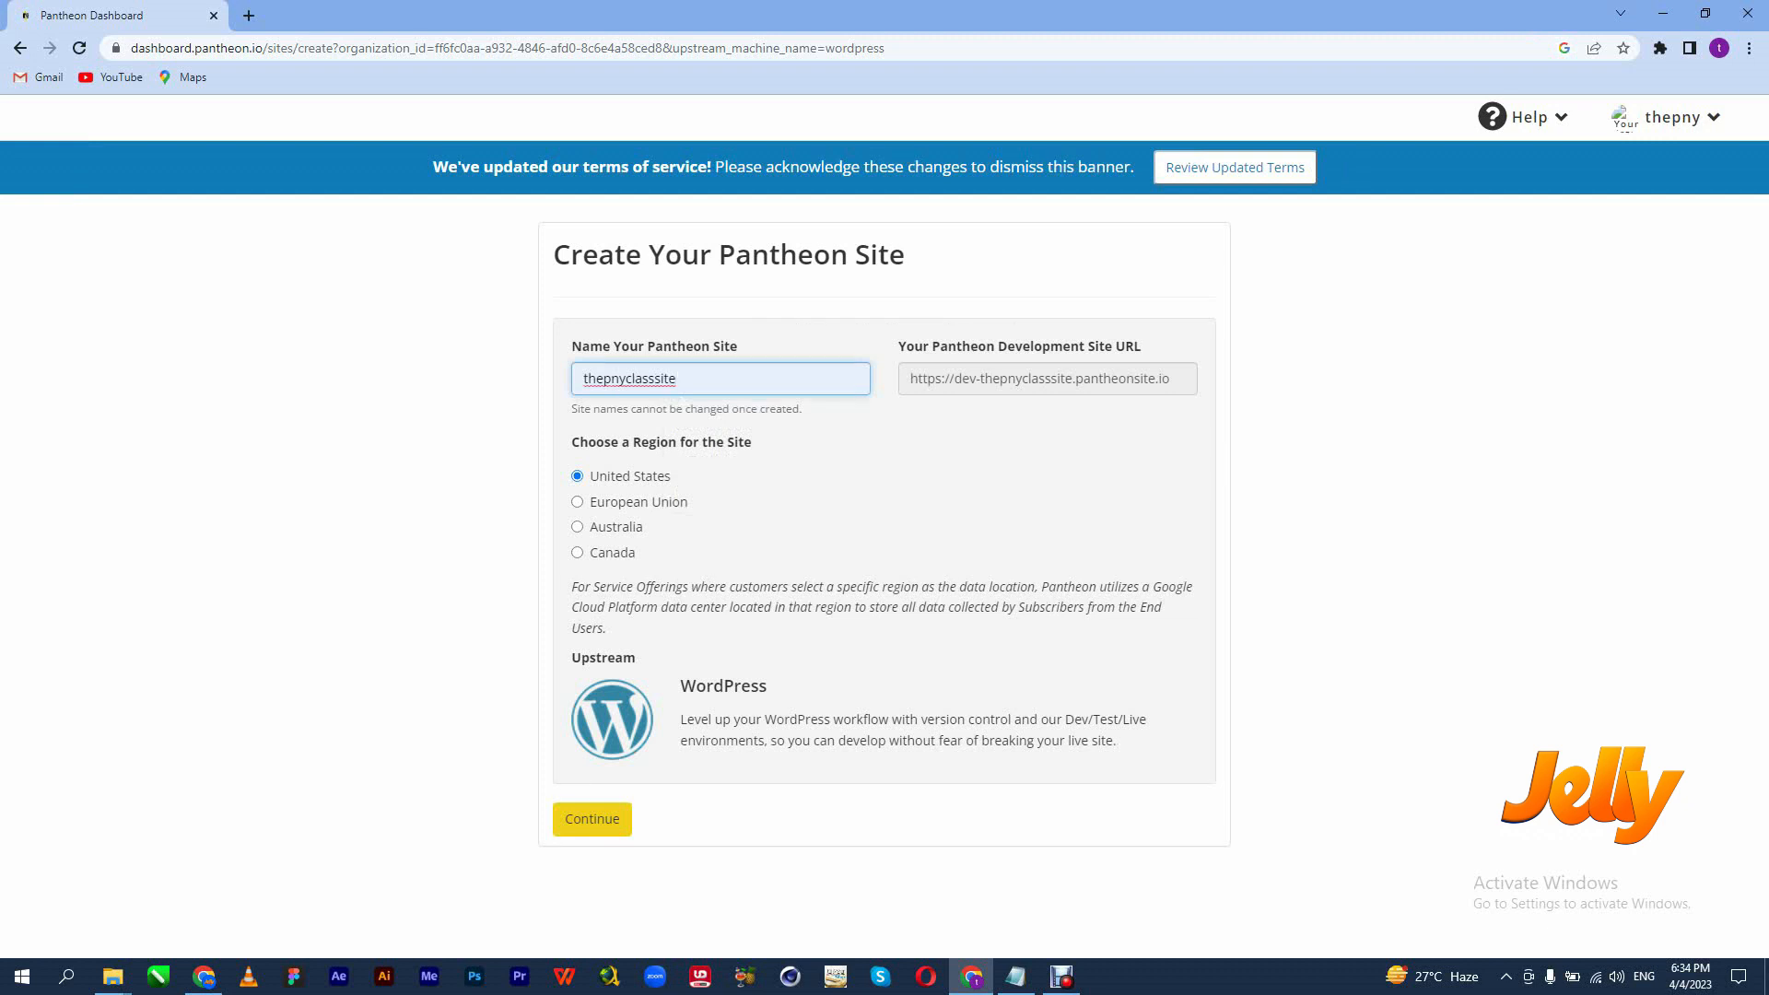
key("ctrl+a")
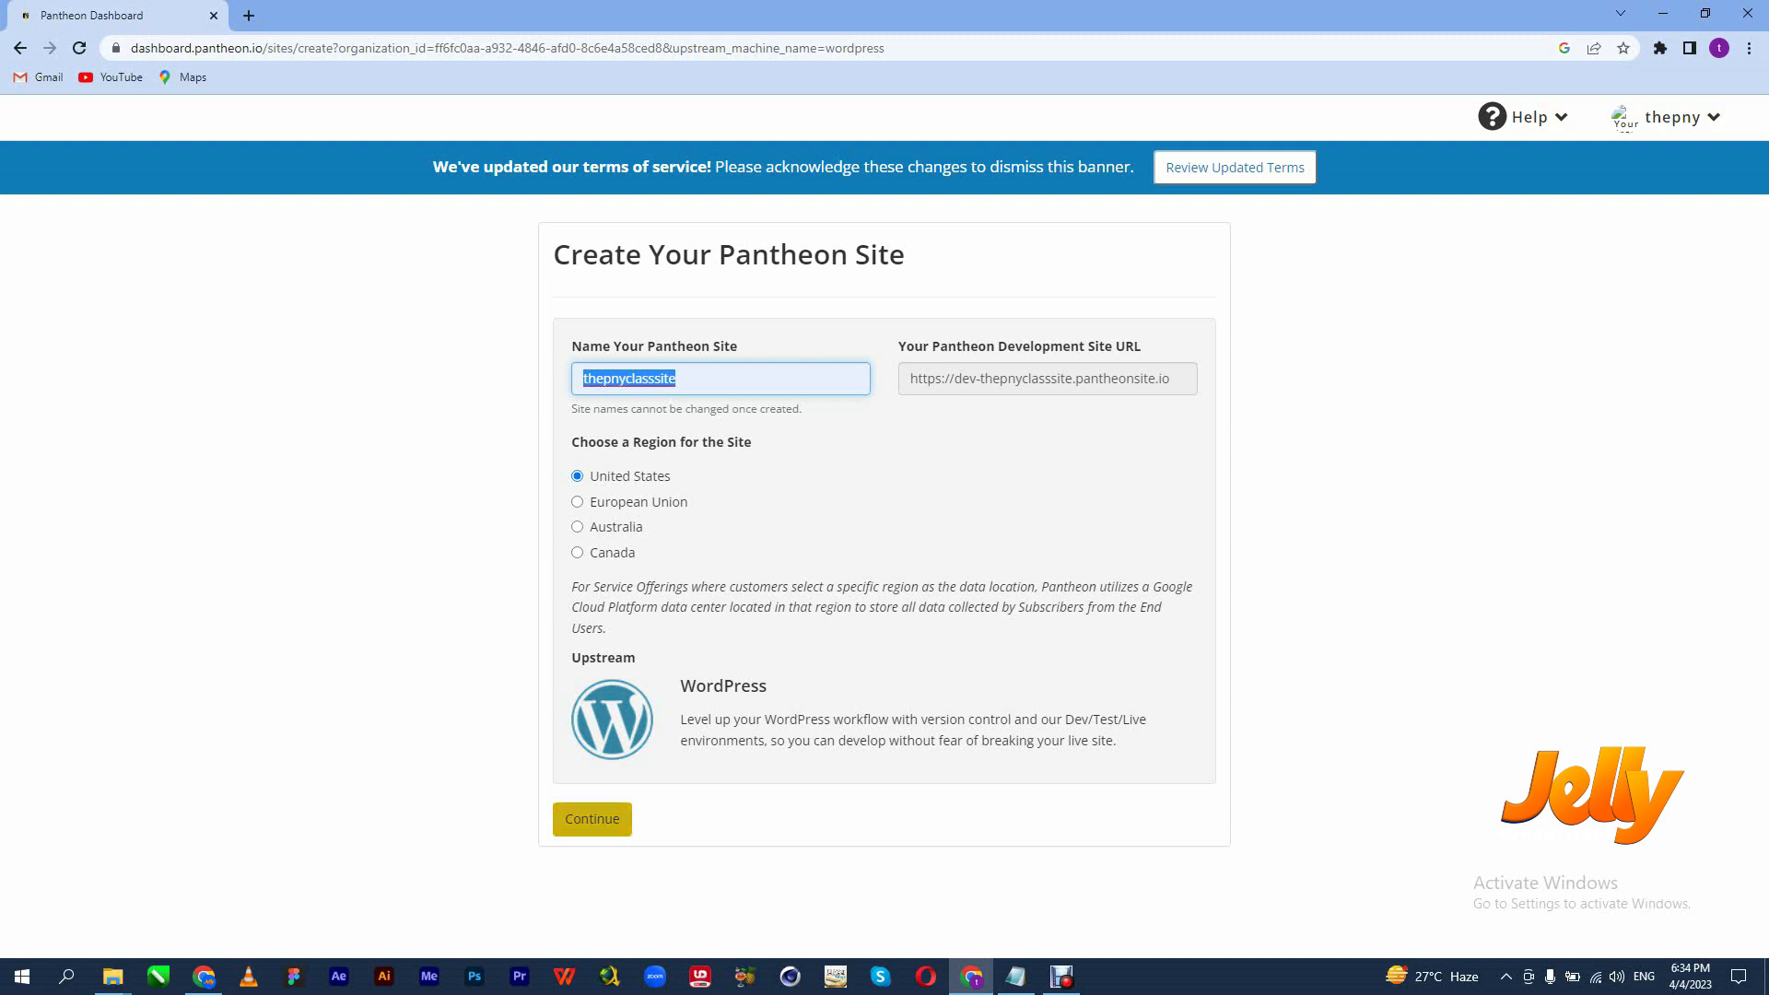
key("Return")
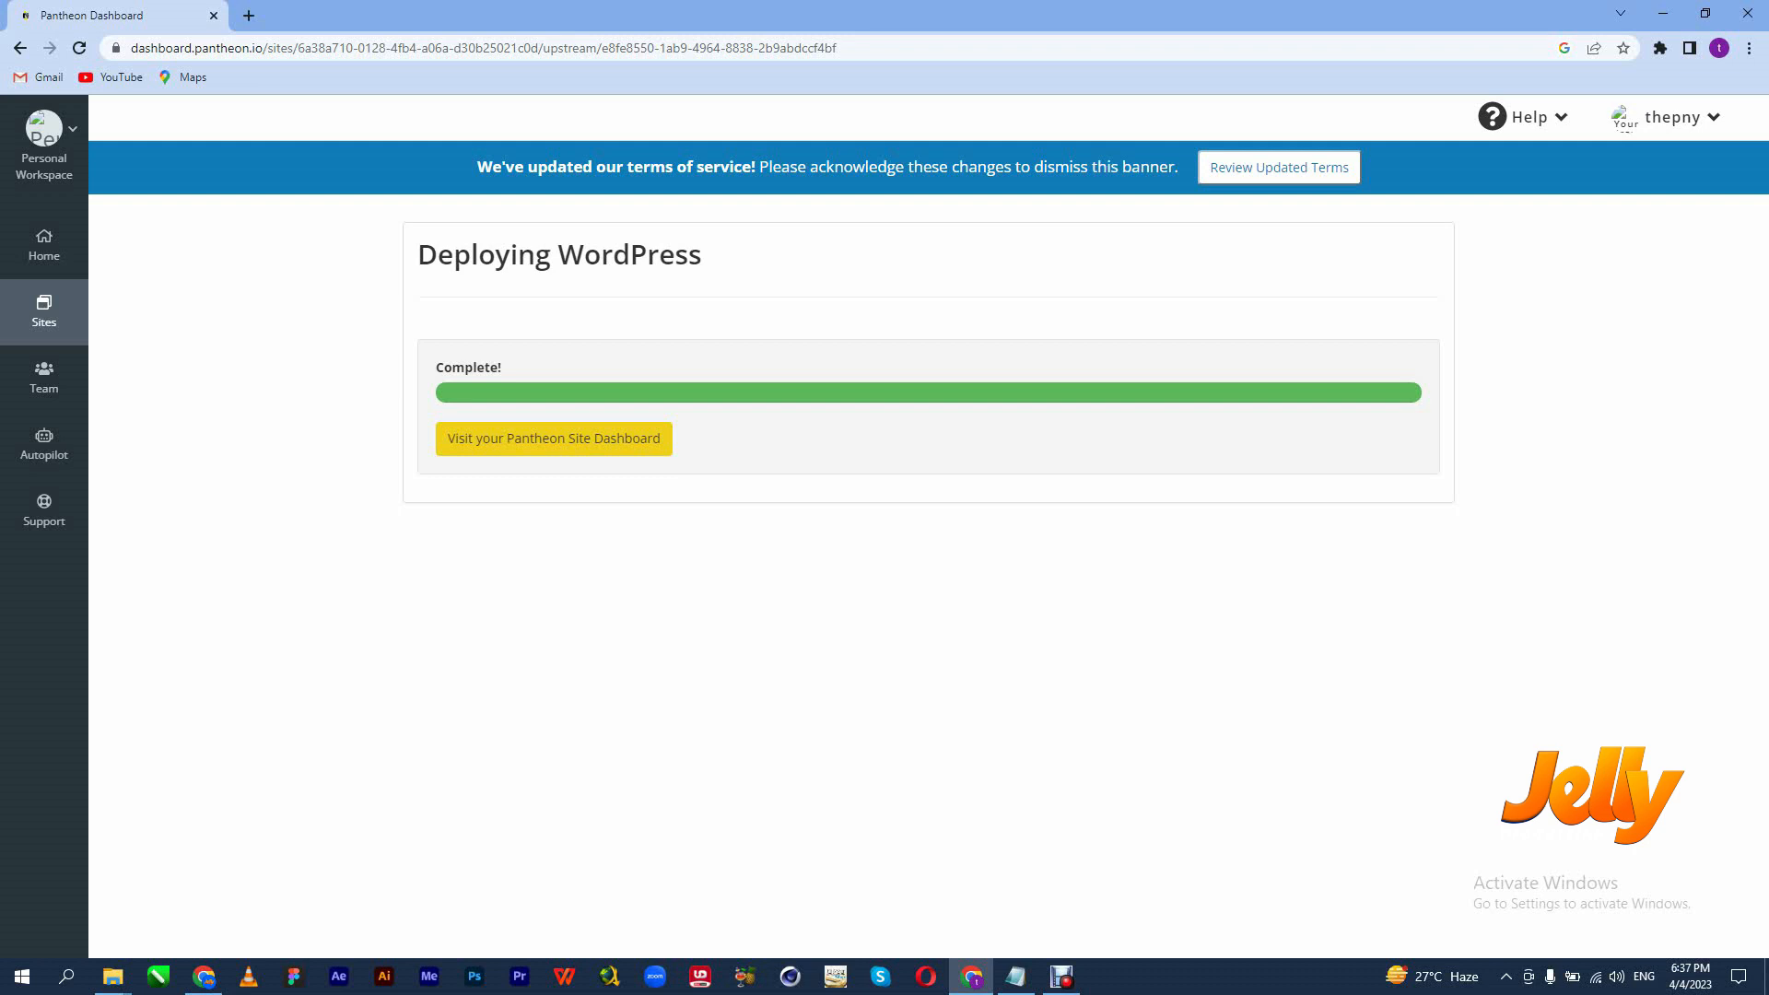
Go to the thepnyclasssite dashboard and open the Dev site's WordPress admin in a new tab.
left_click(554, 438)
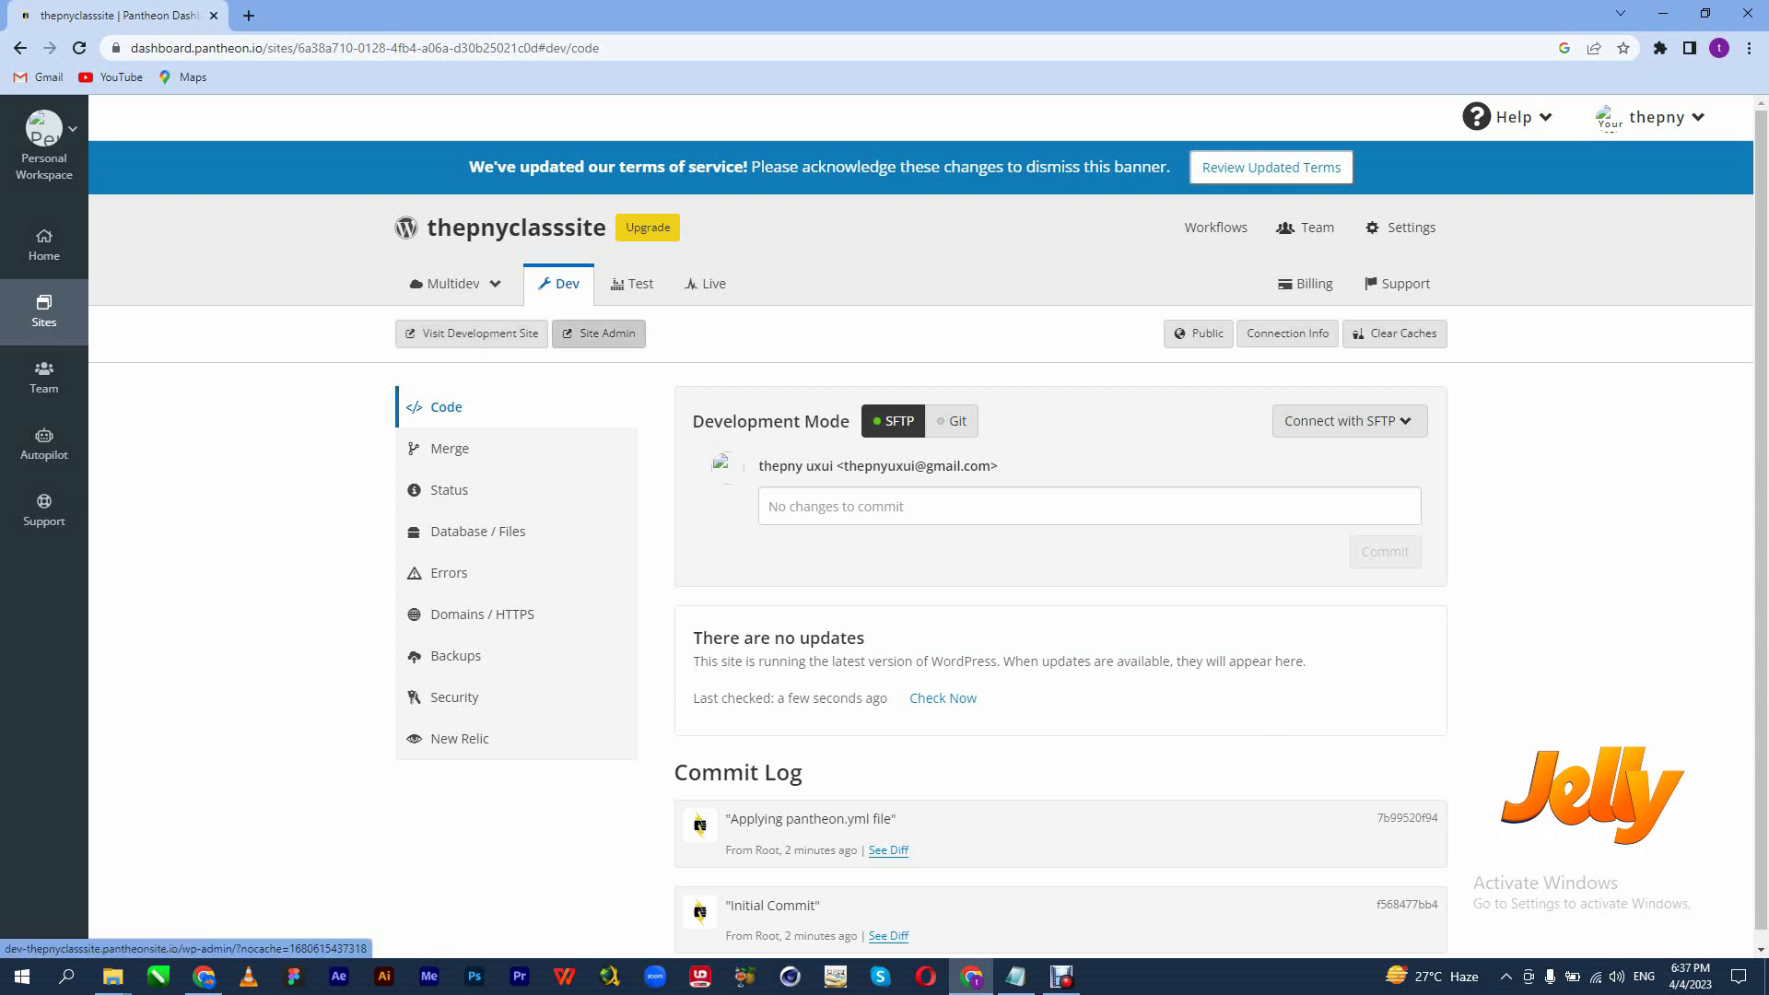
left_click(599, 334)
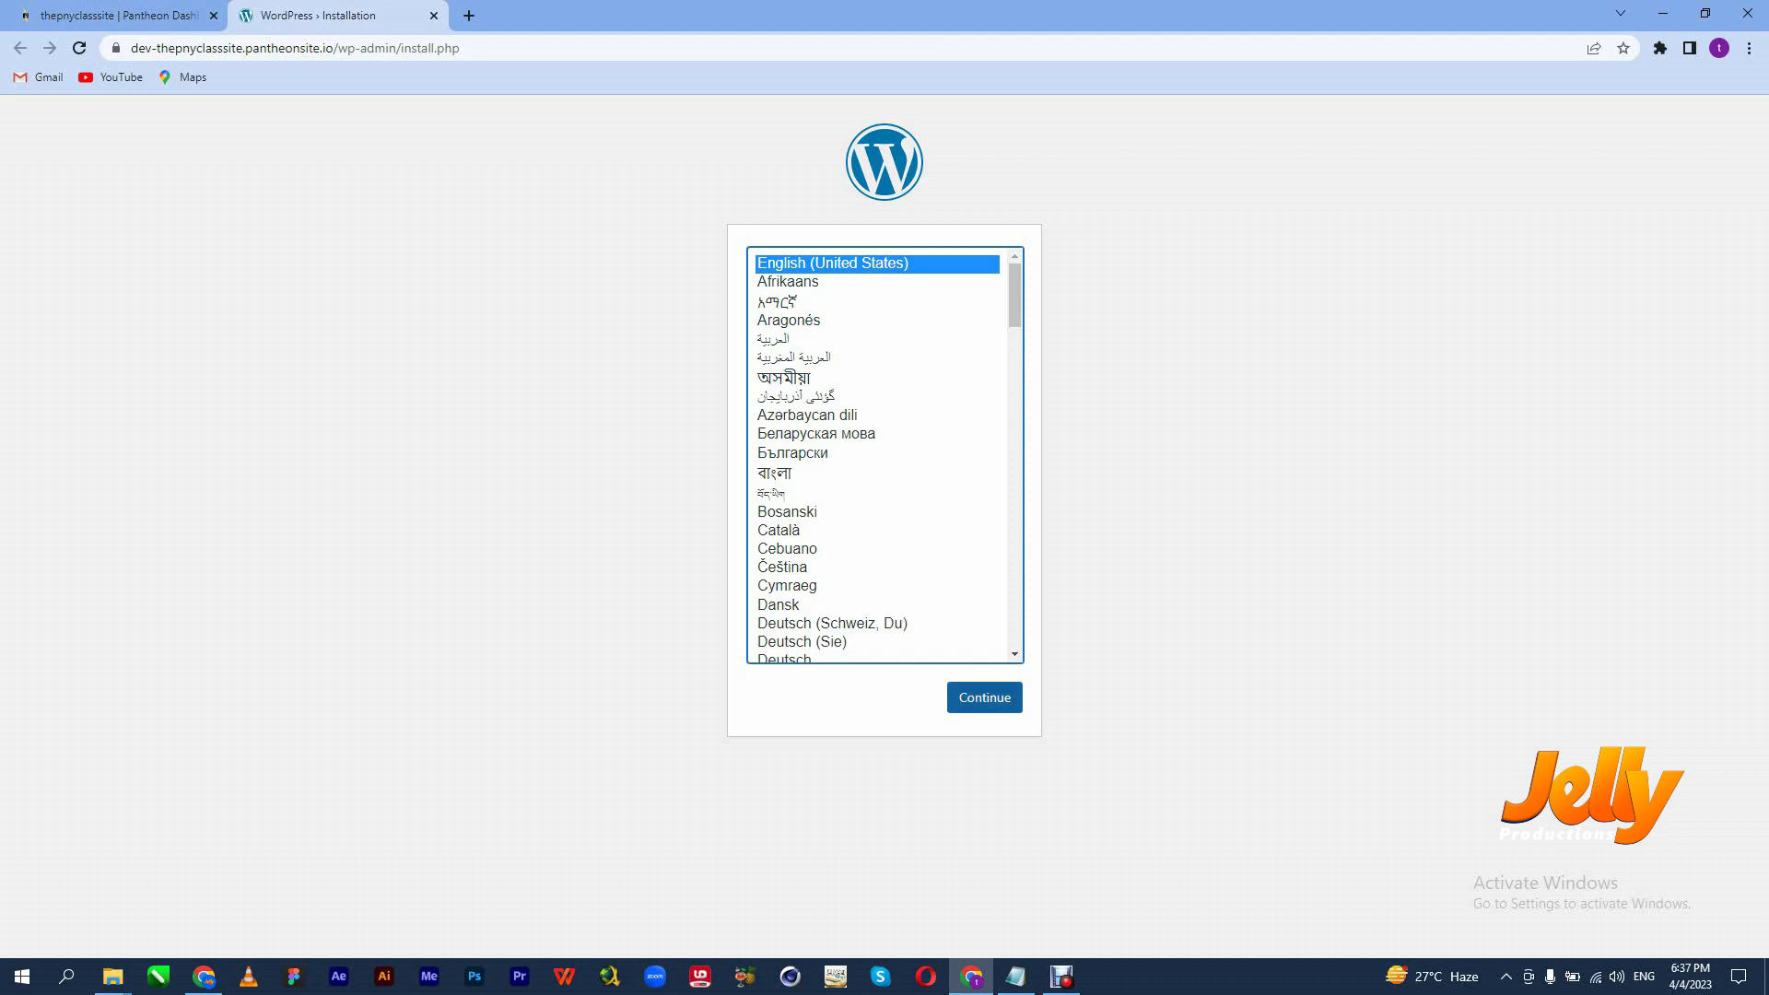
Choose English (United States), then set the site title thepnyclasssite and username admin.
left_click(984, 697)
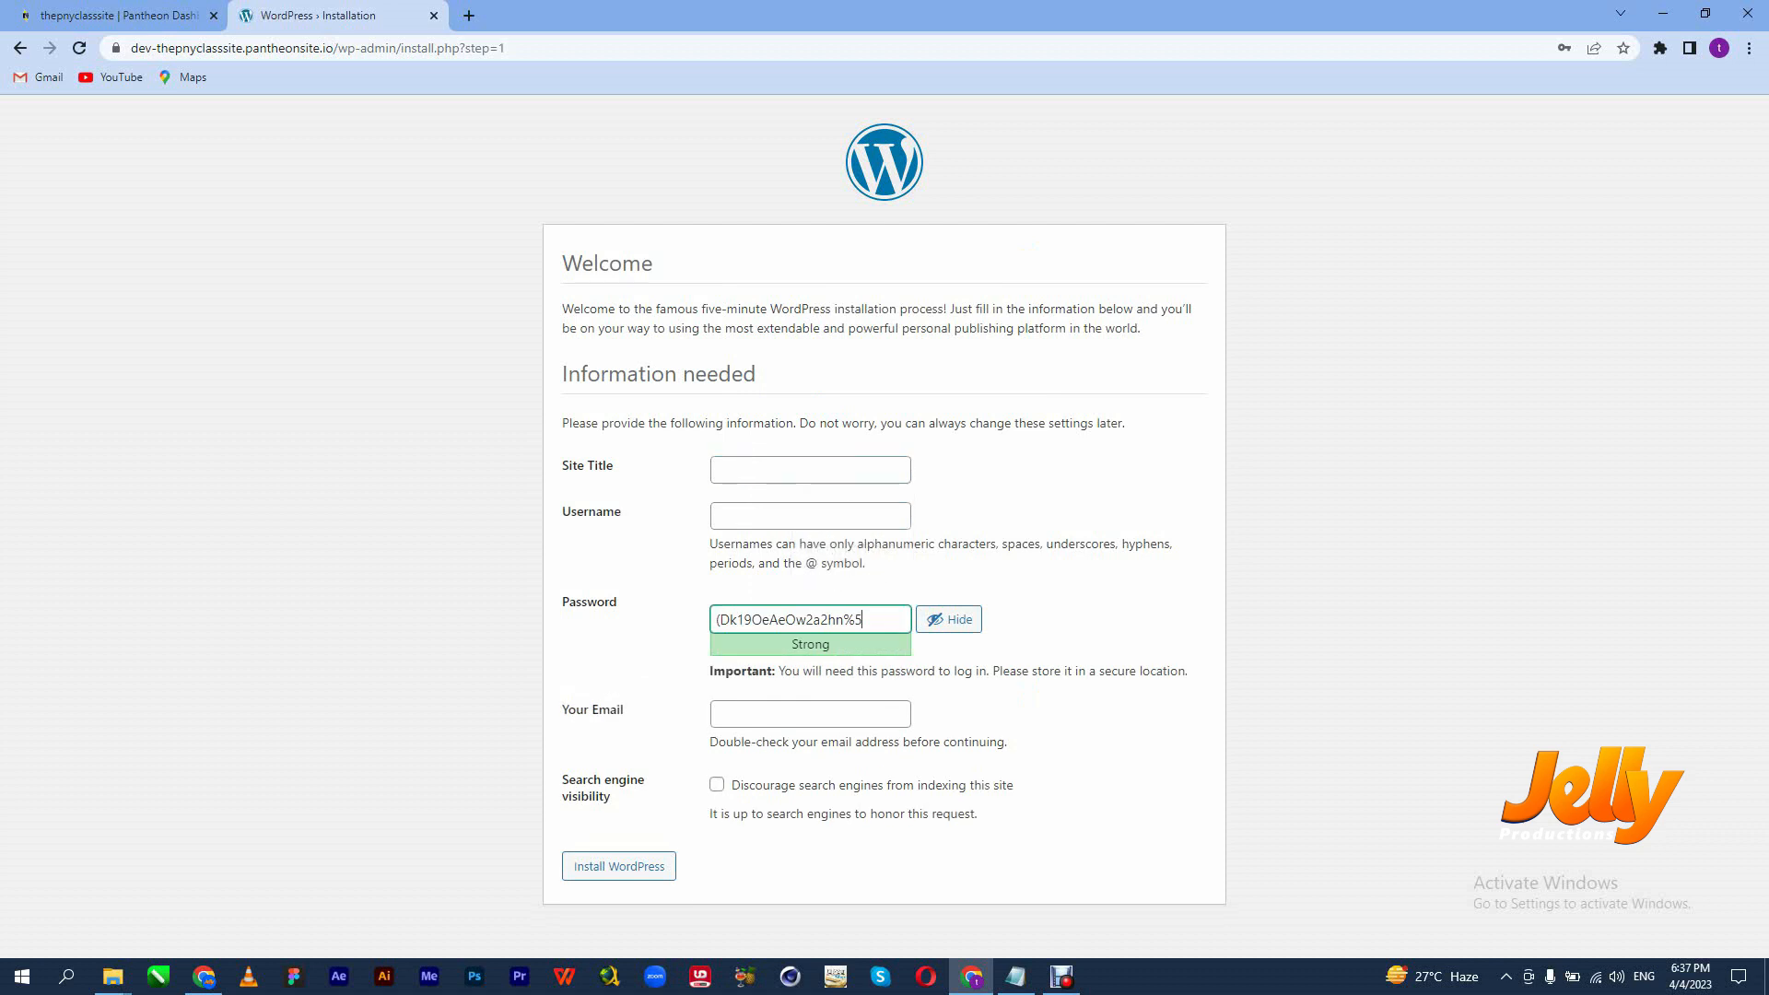
key("Down")
key("Down")
key("Down")
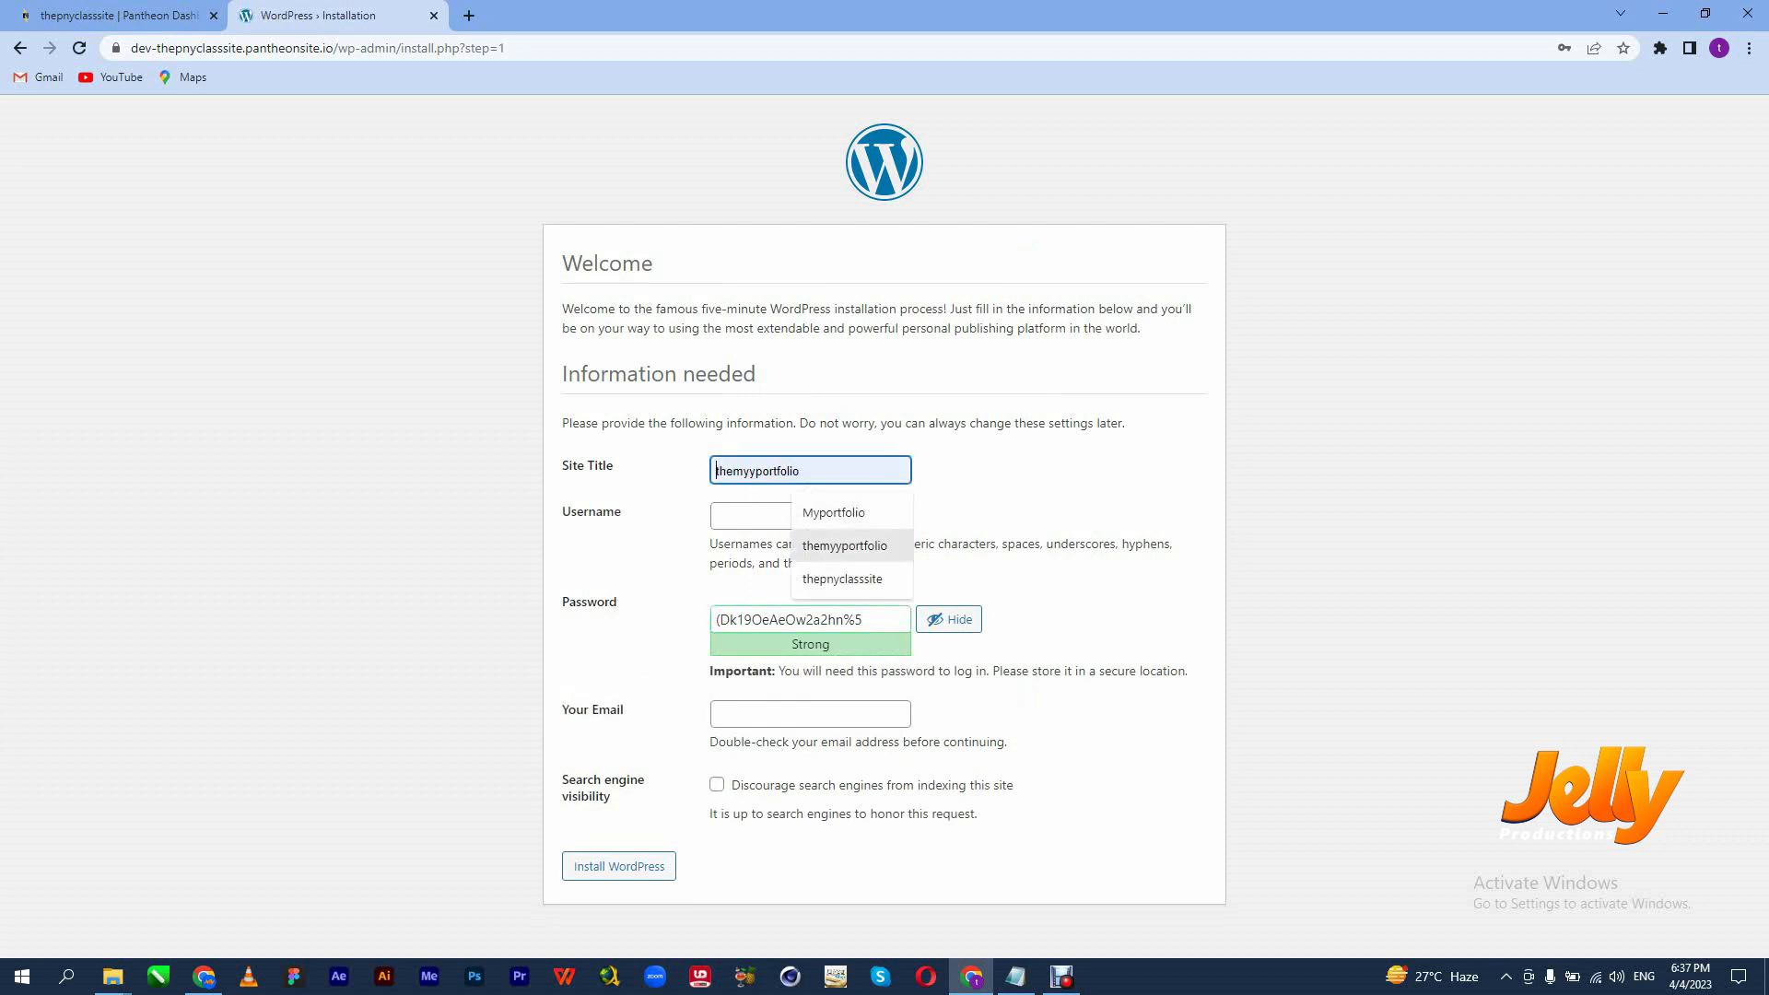
key("Return")
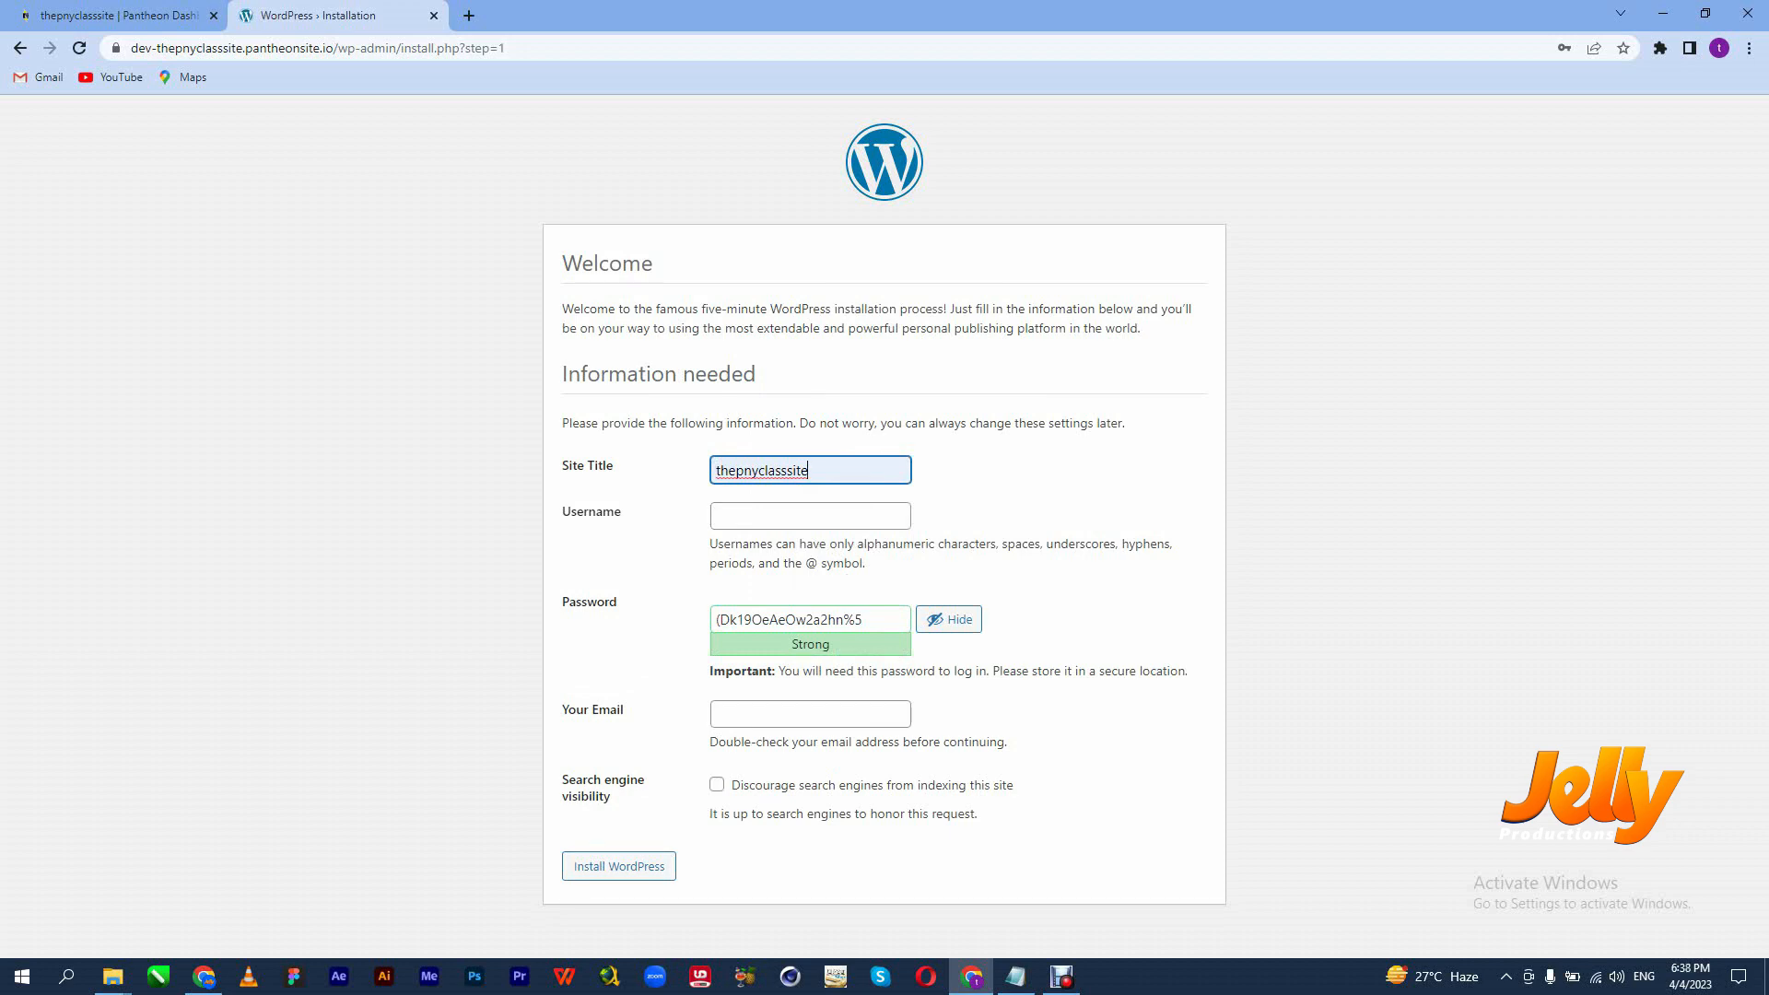
key("Tab")
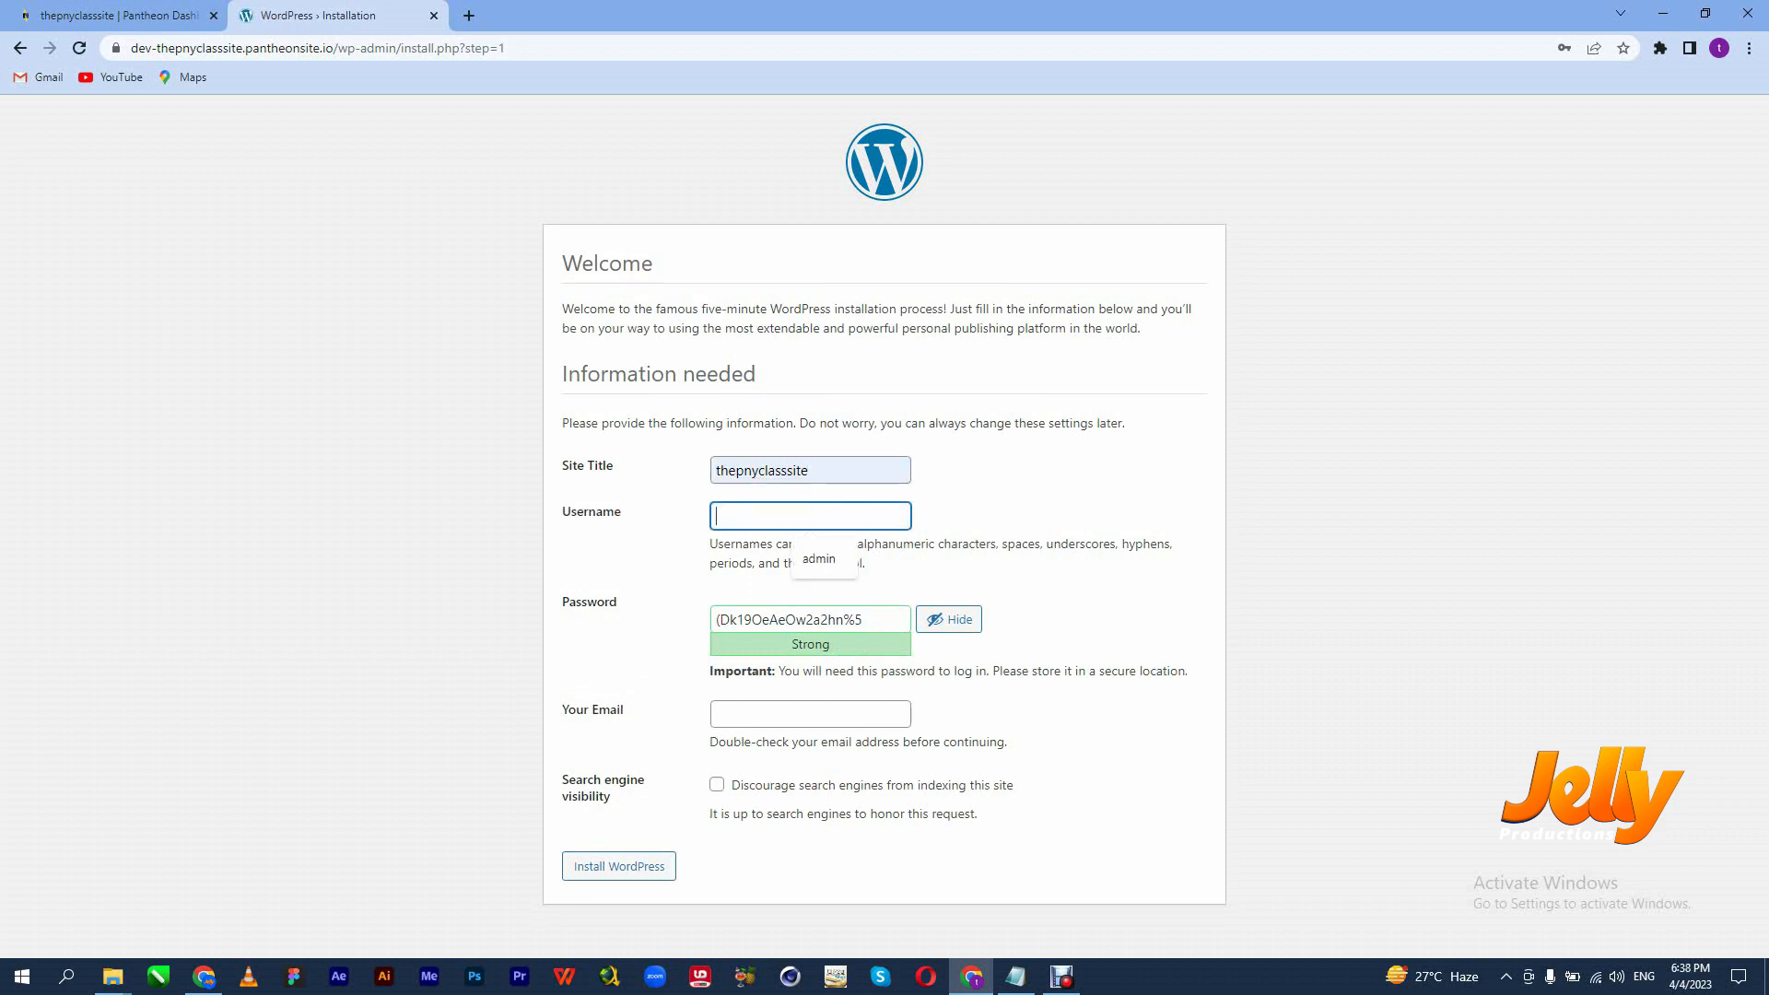
key("Down")
key("Return")
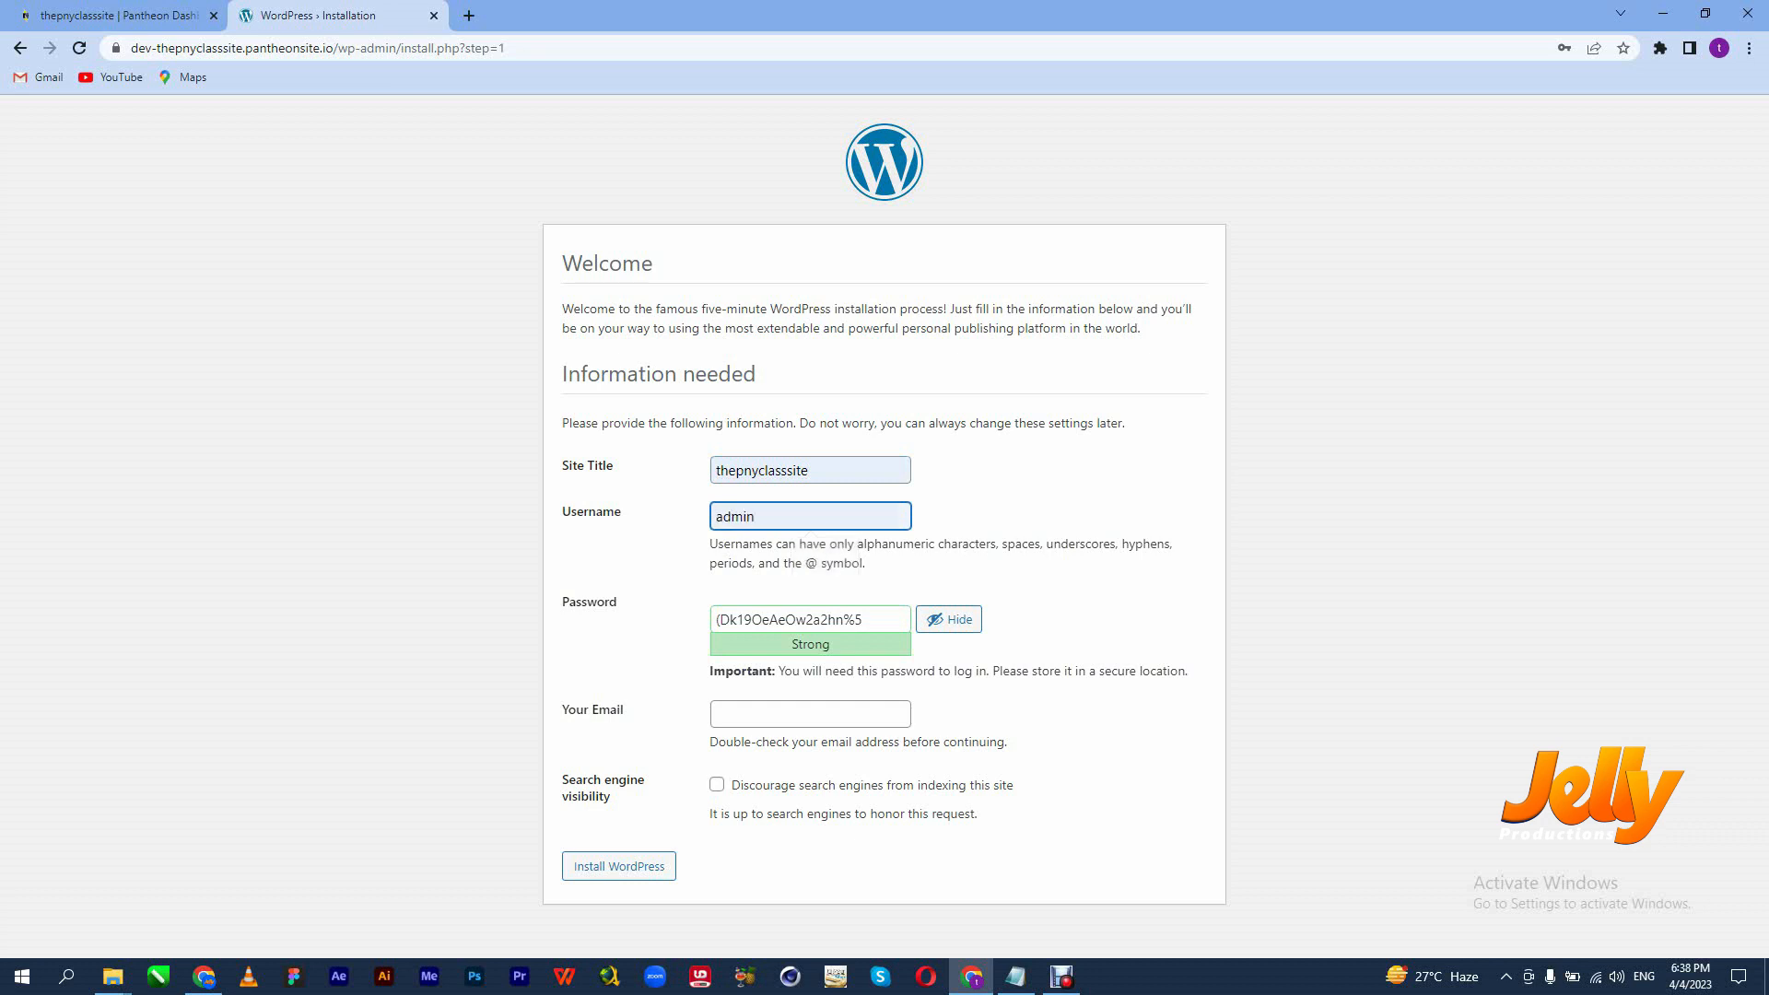
left_click_drag(869, 620, 713, 620)
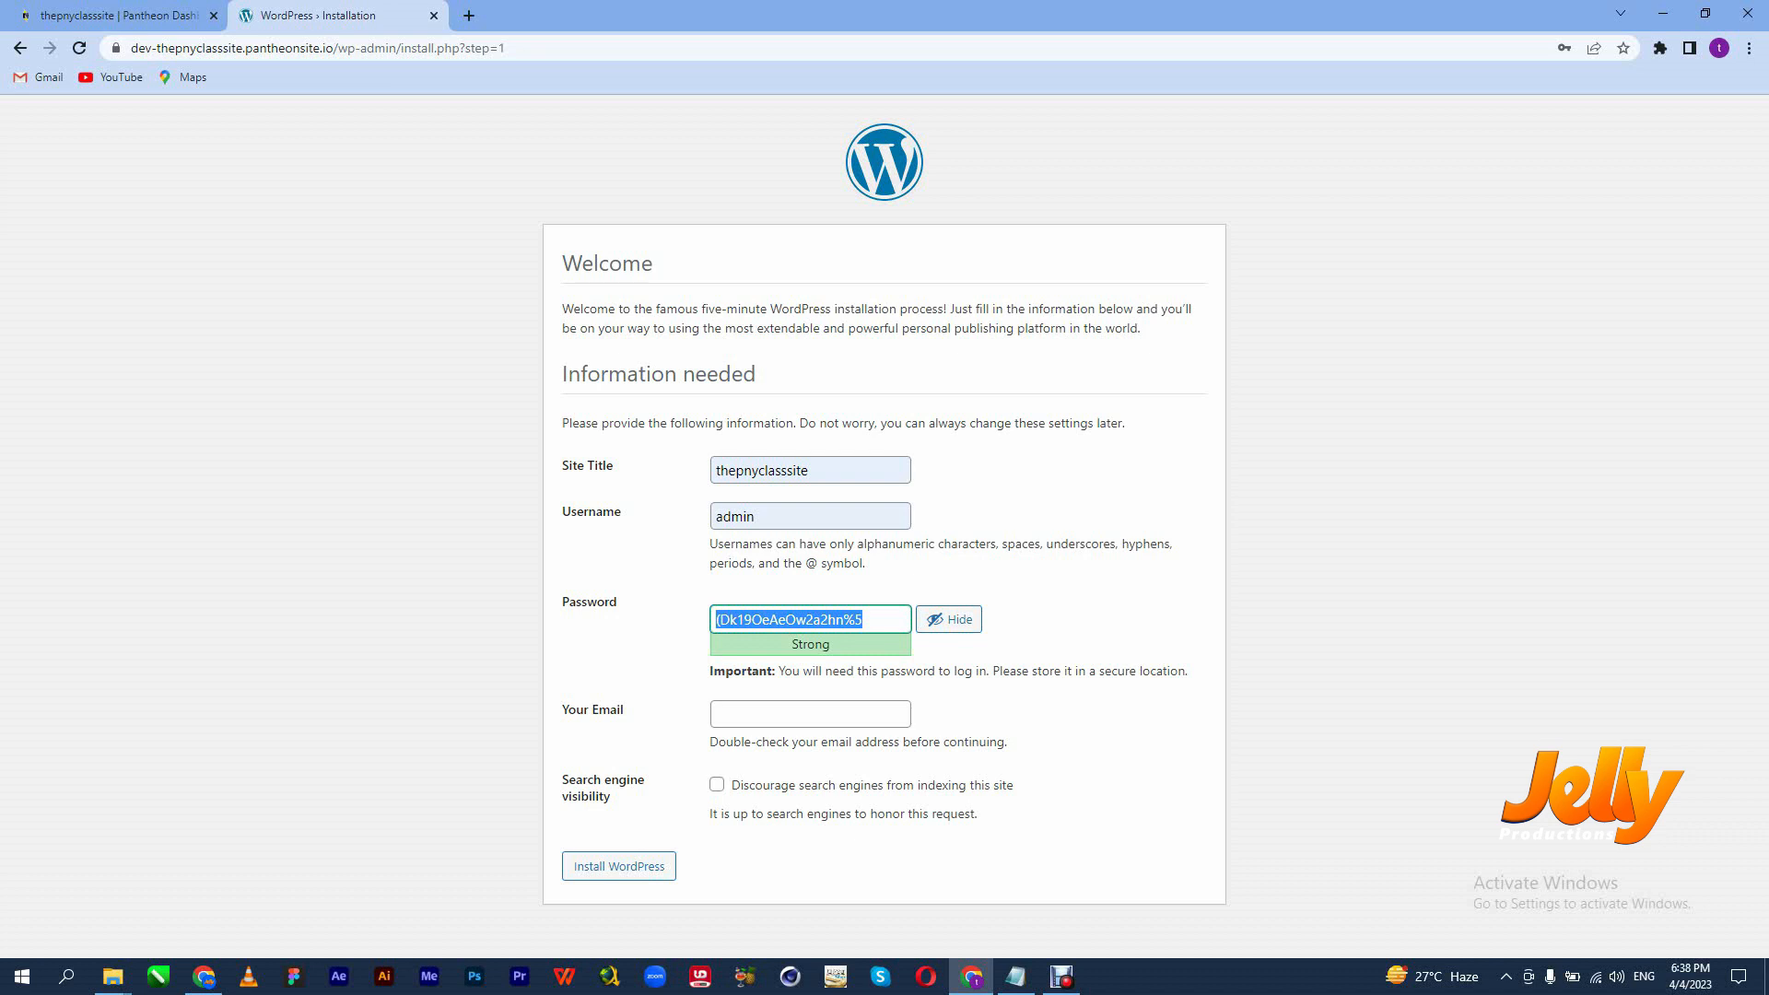
type("admin")
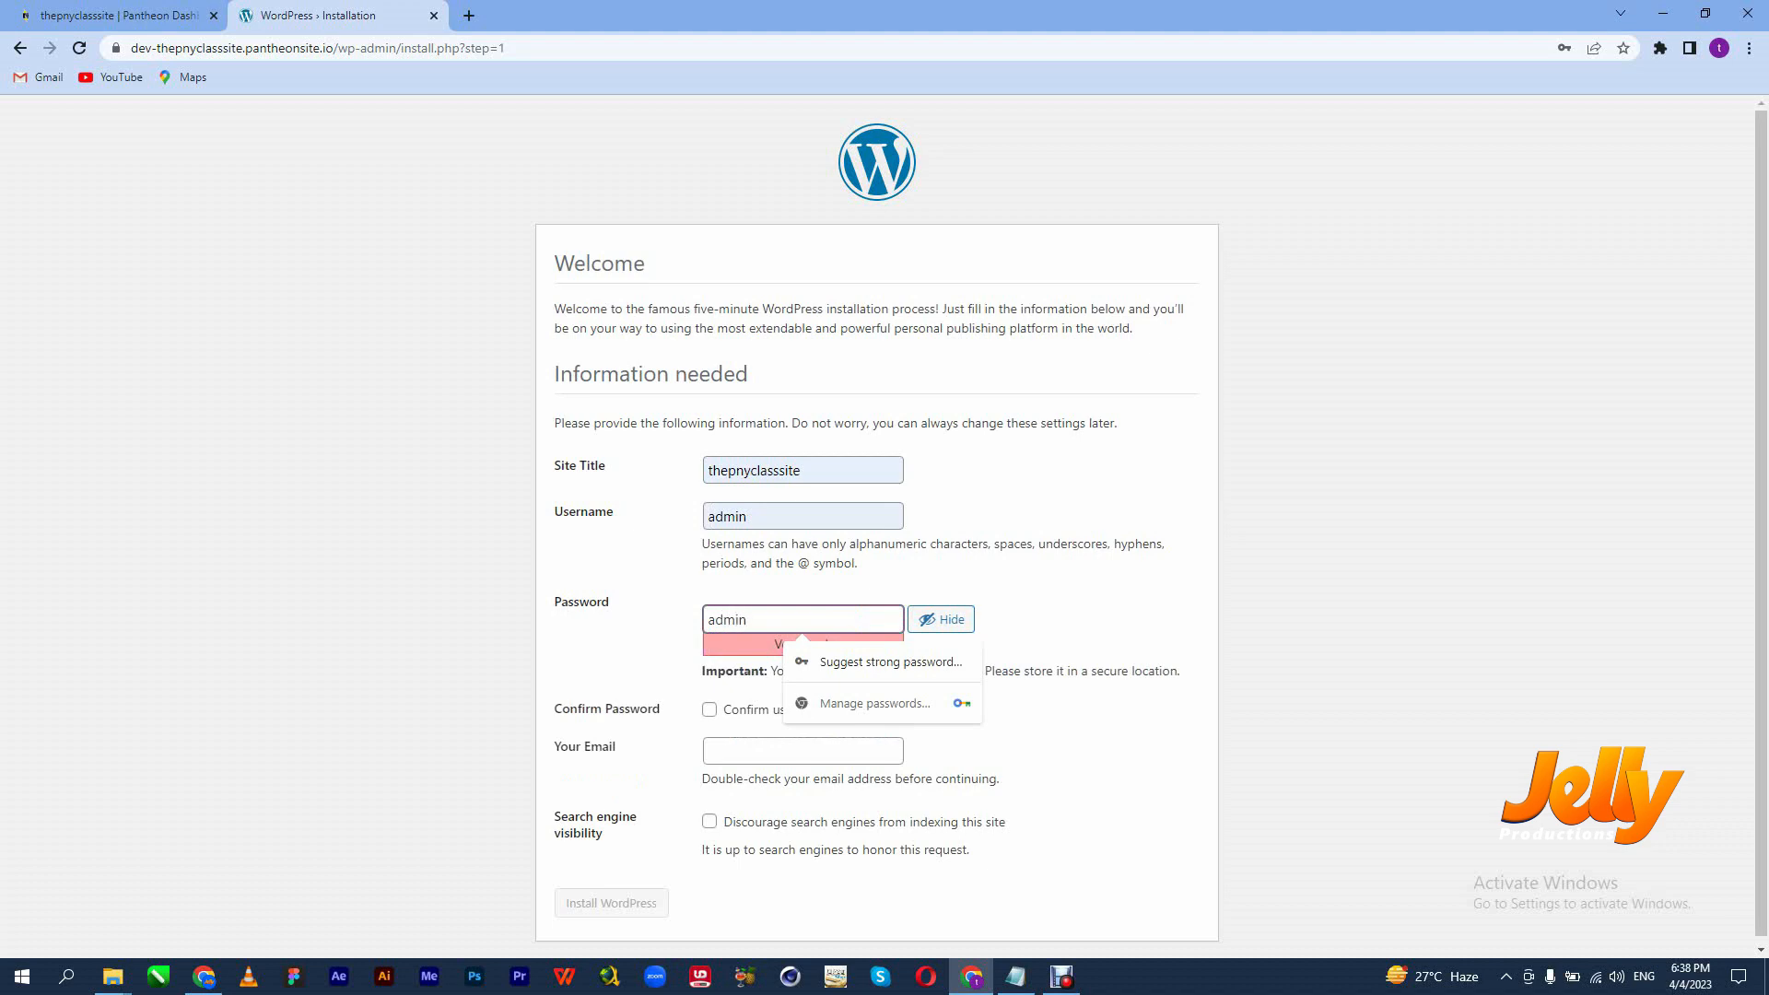
left_click(1059, 619)
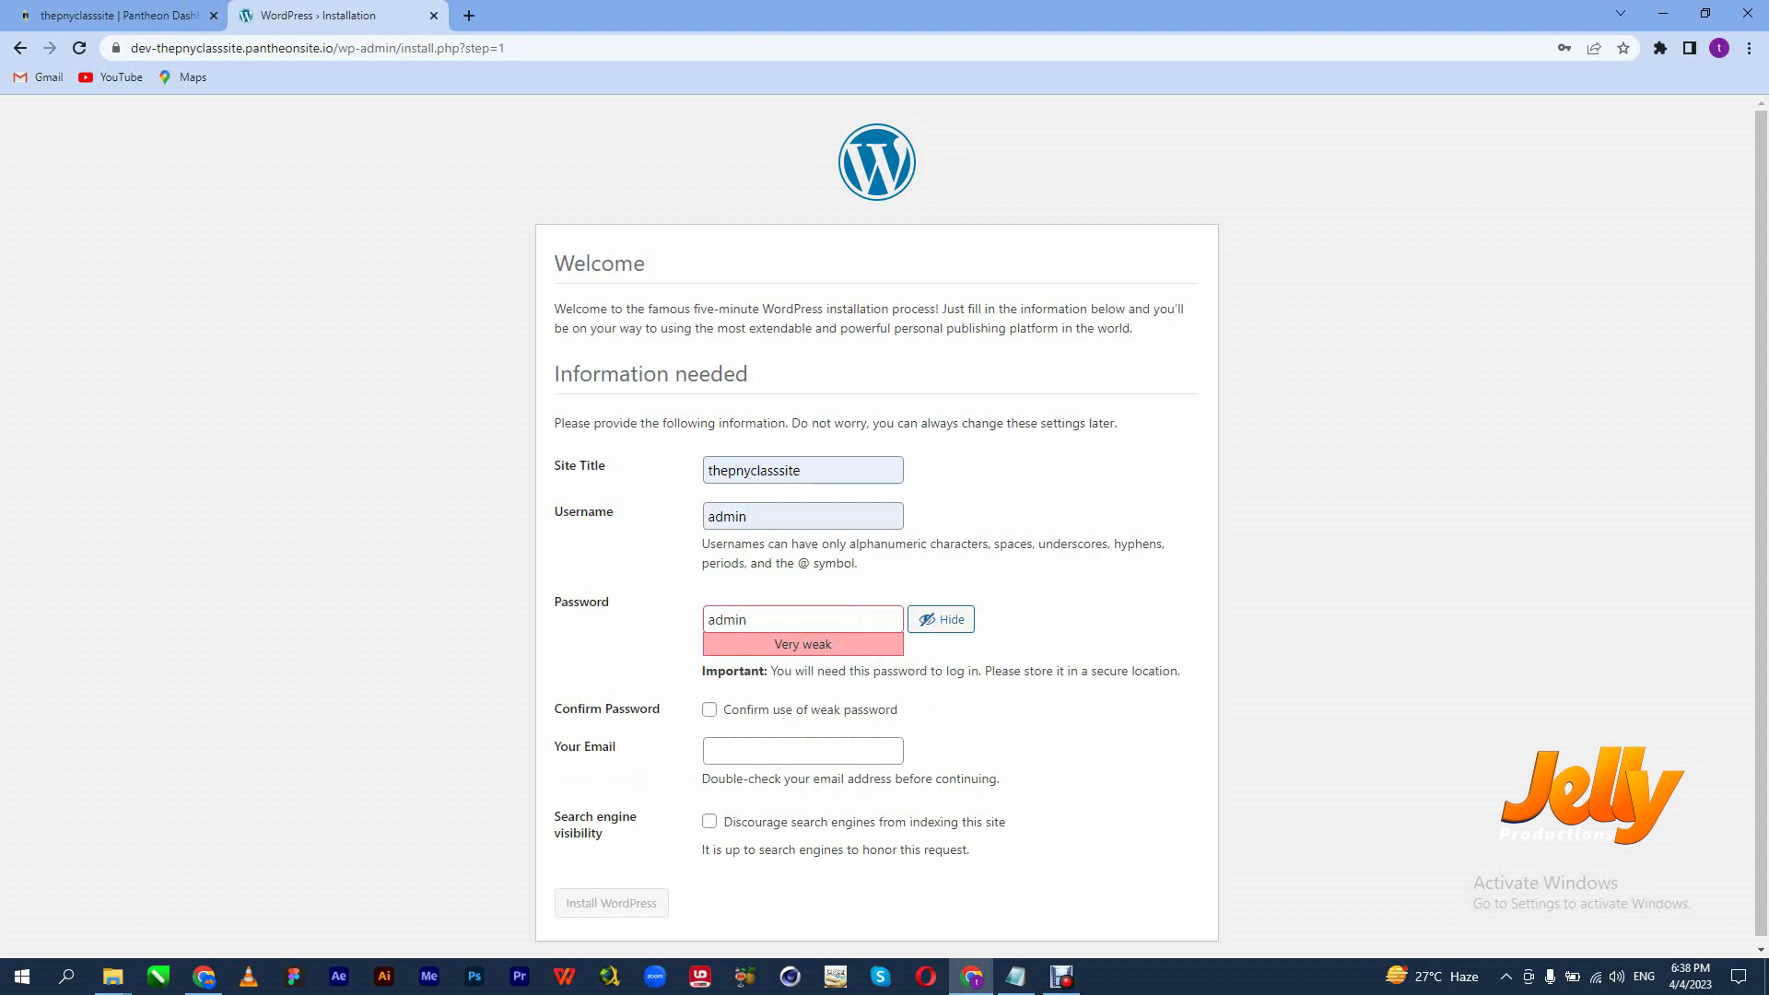
left_click(709, 710)
left_click(709, 752)
key("Down")
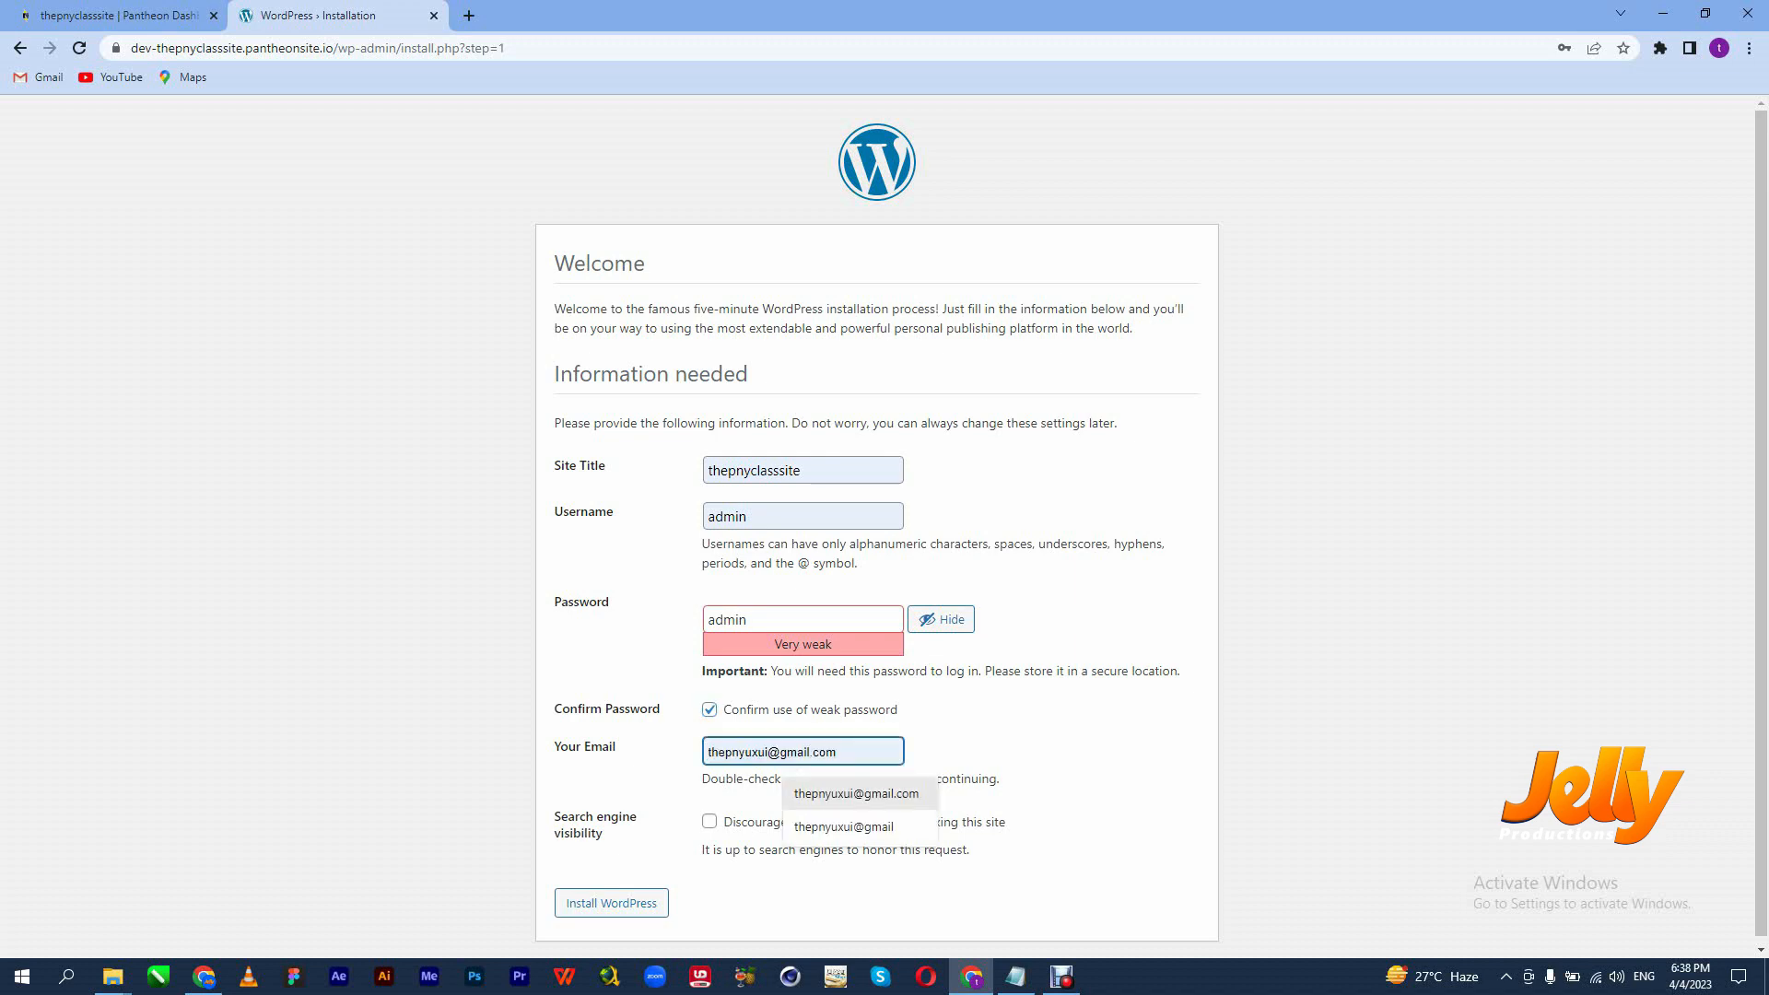
key("Return")
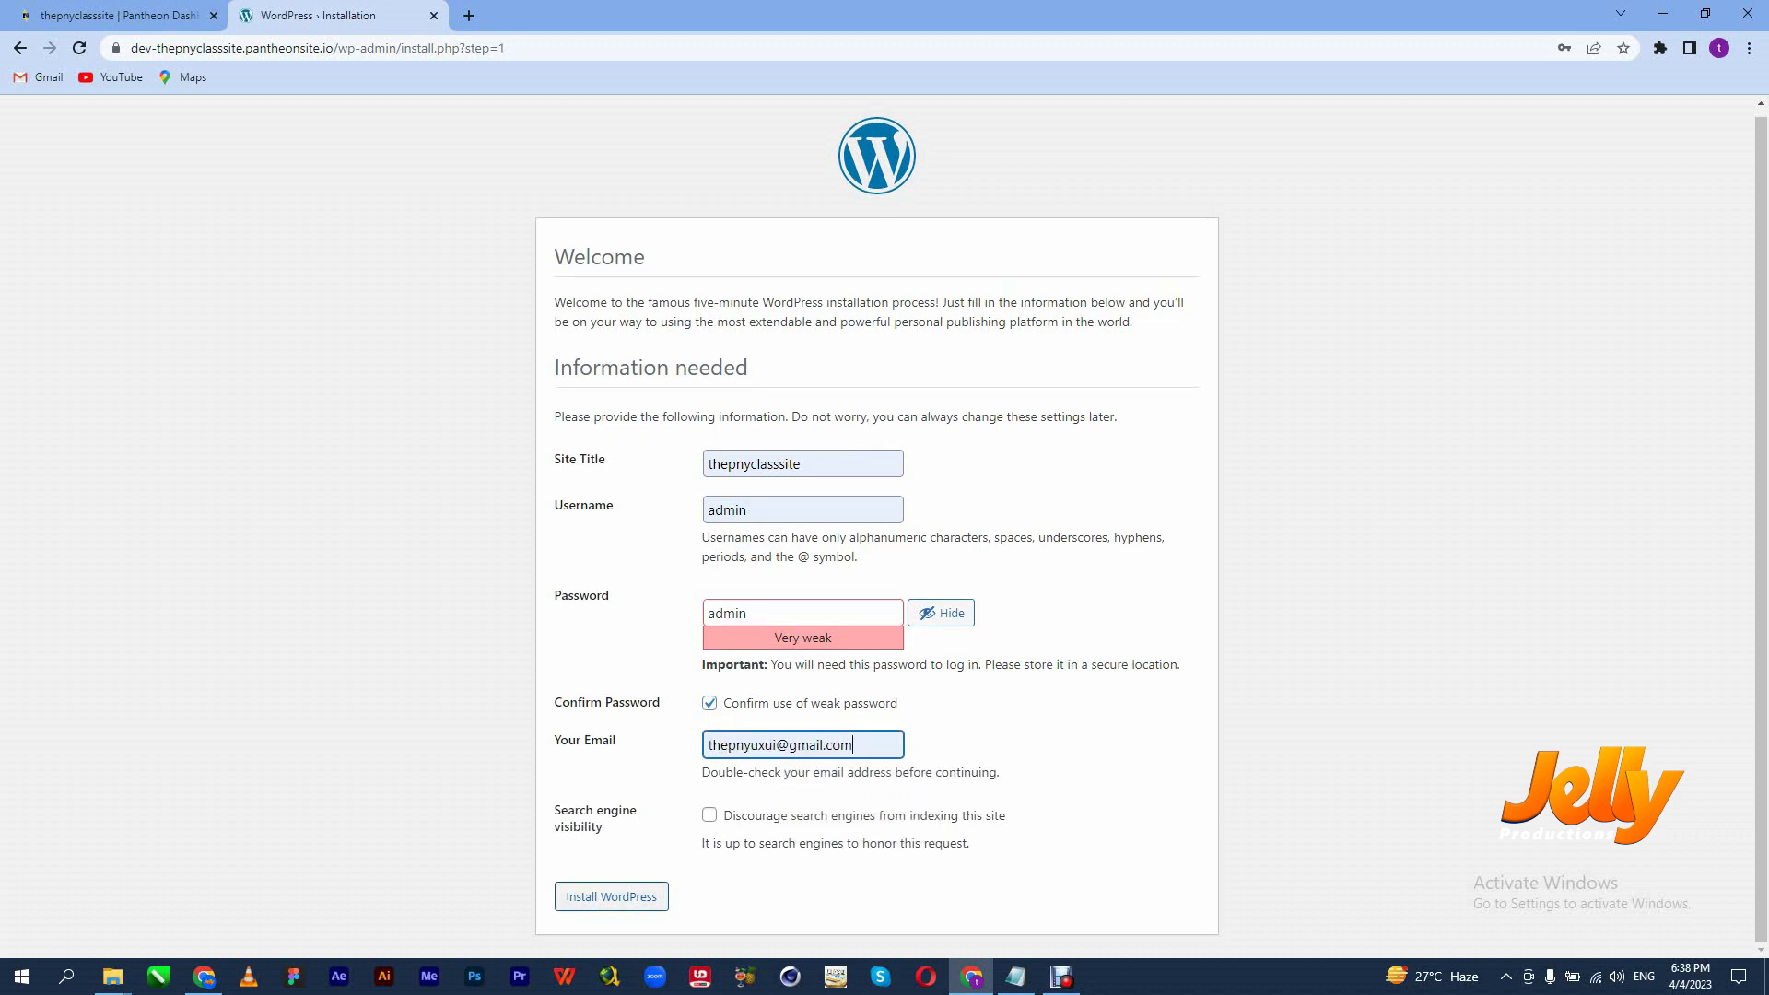
key("Tab")
key("Tab")
key("Return")
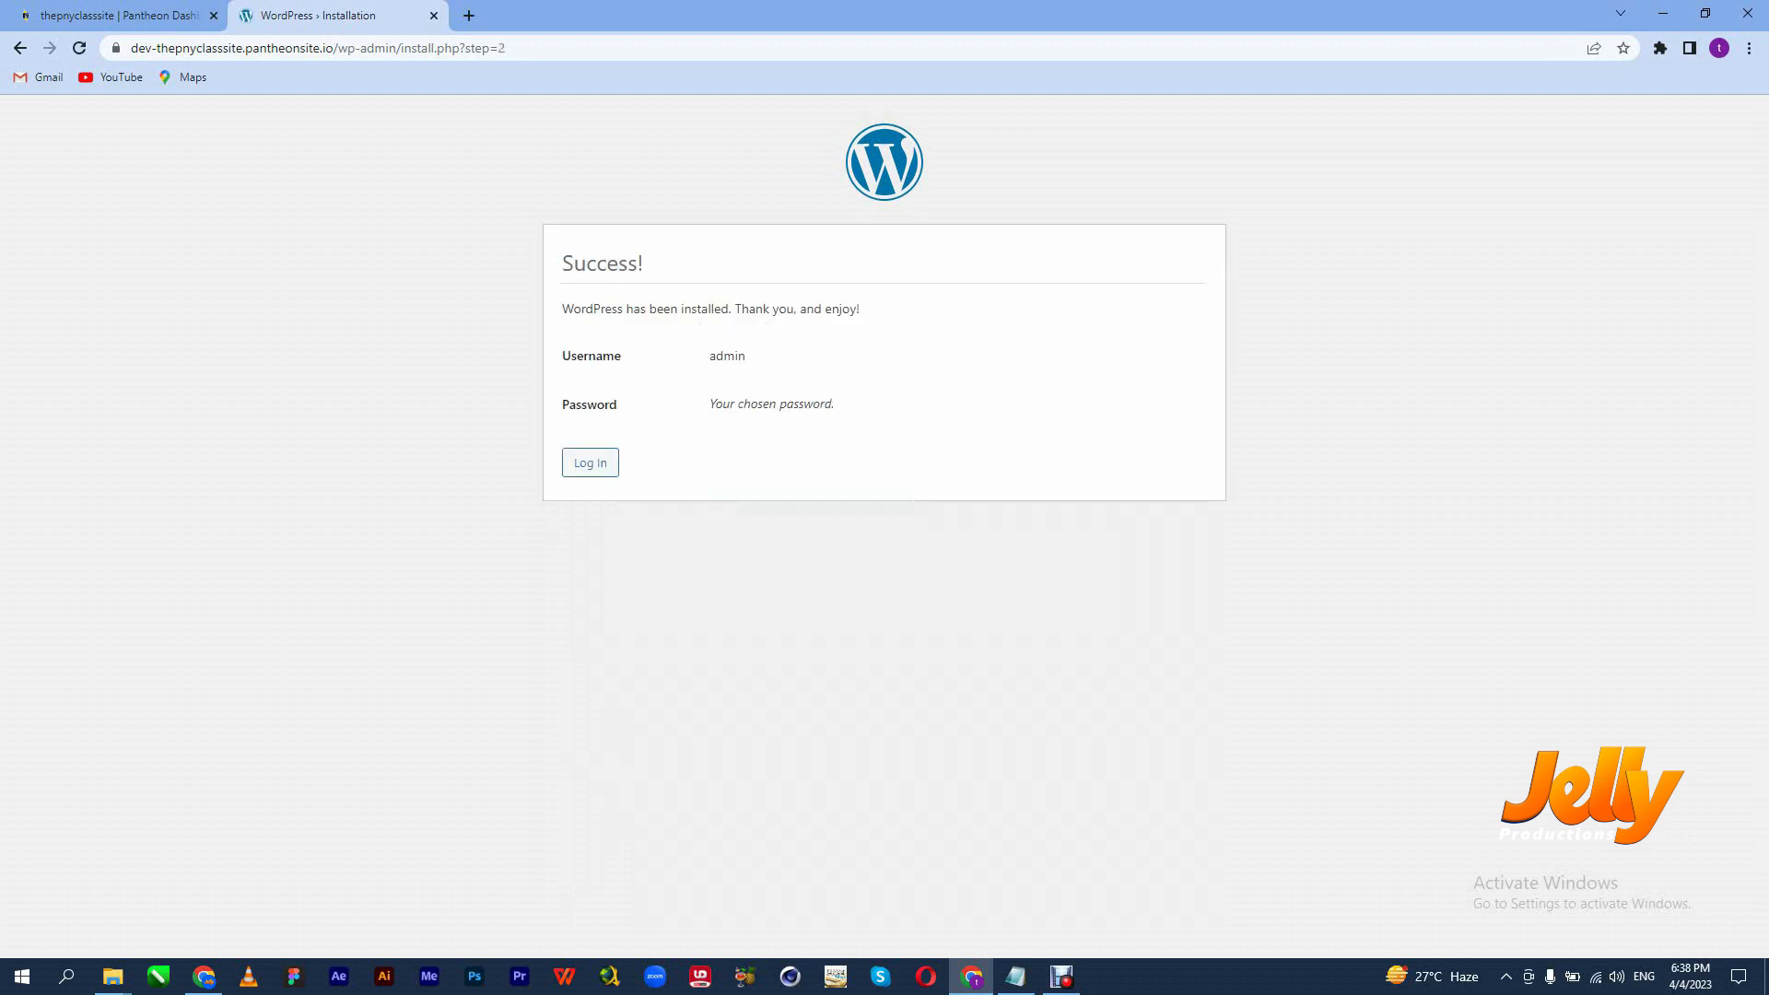
From the Success page, log in as admin after revealing the password to check it.
key("Escape")
left_click(589, 462)
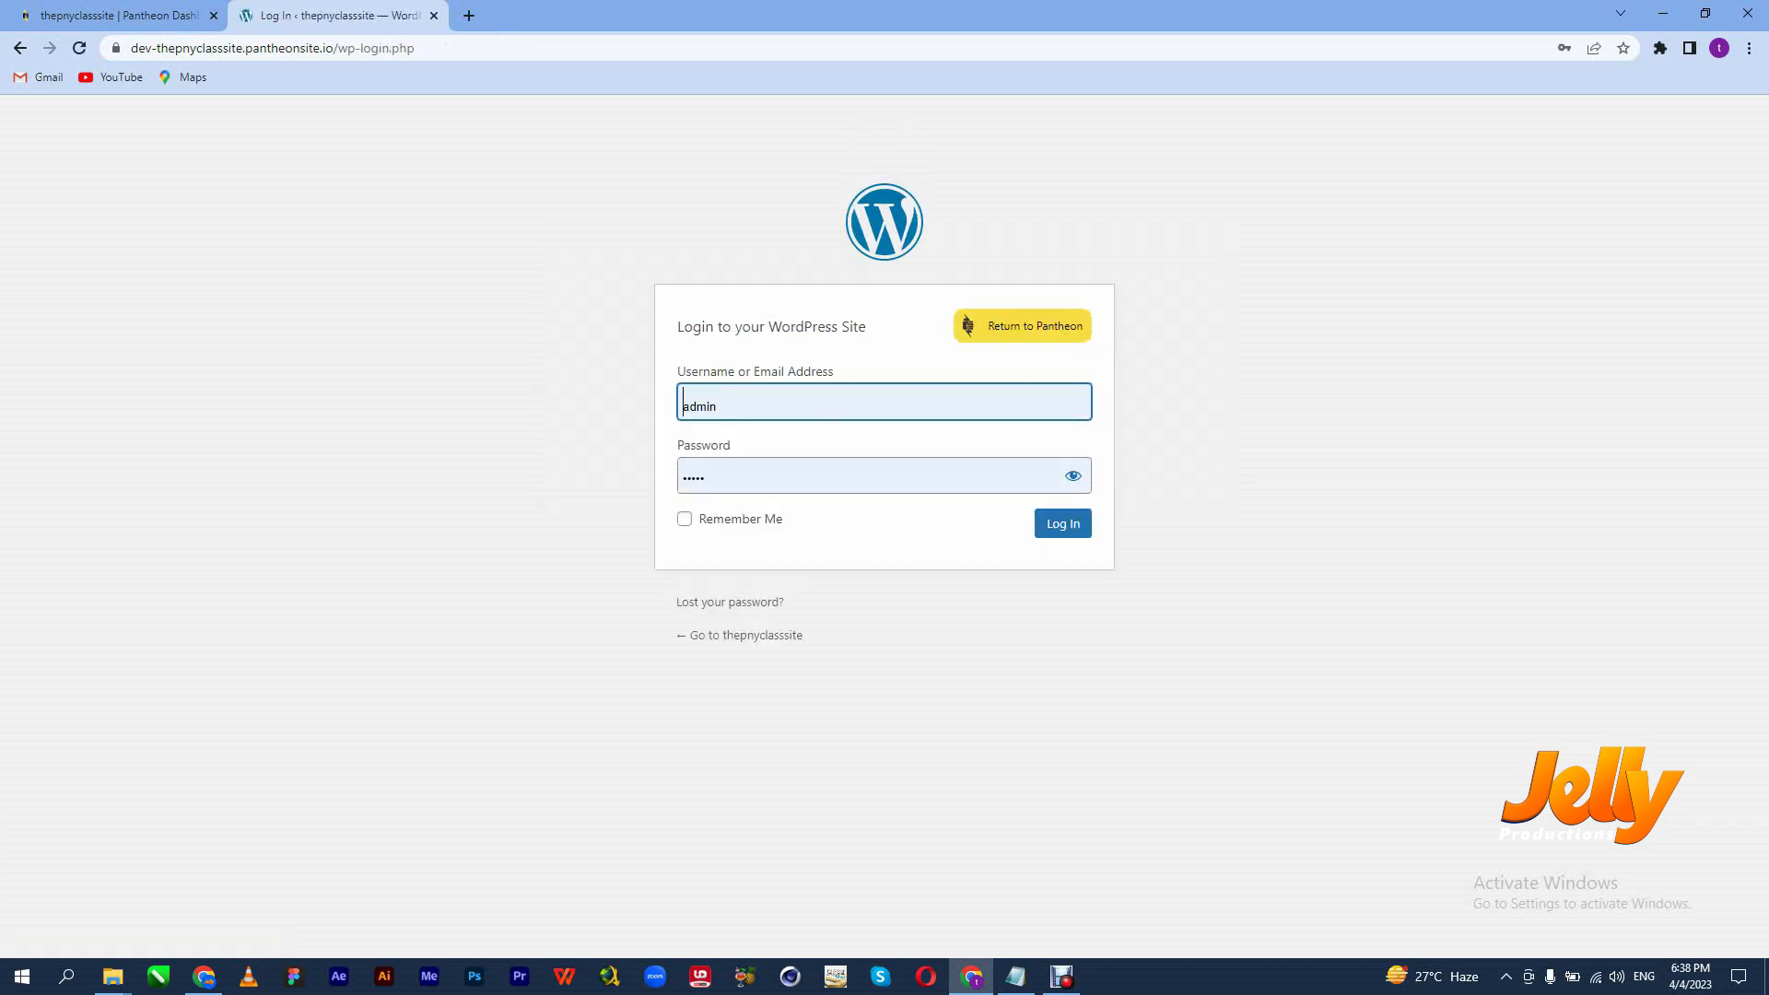
left_click(1073, 475)
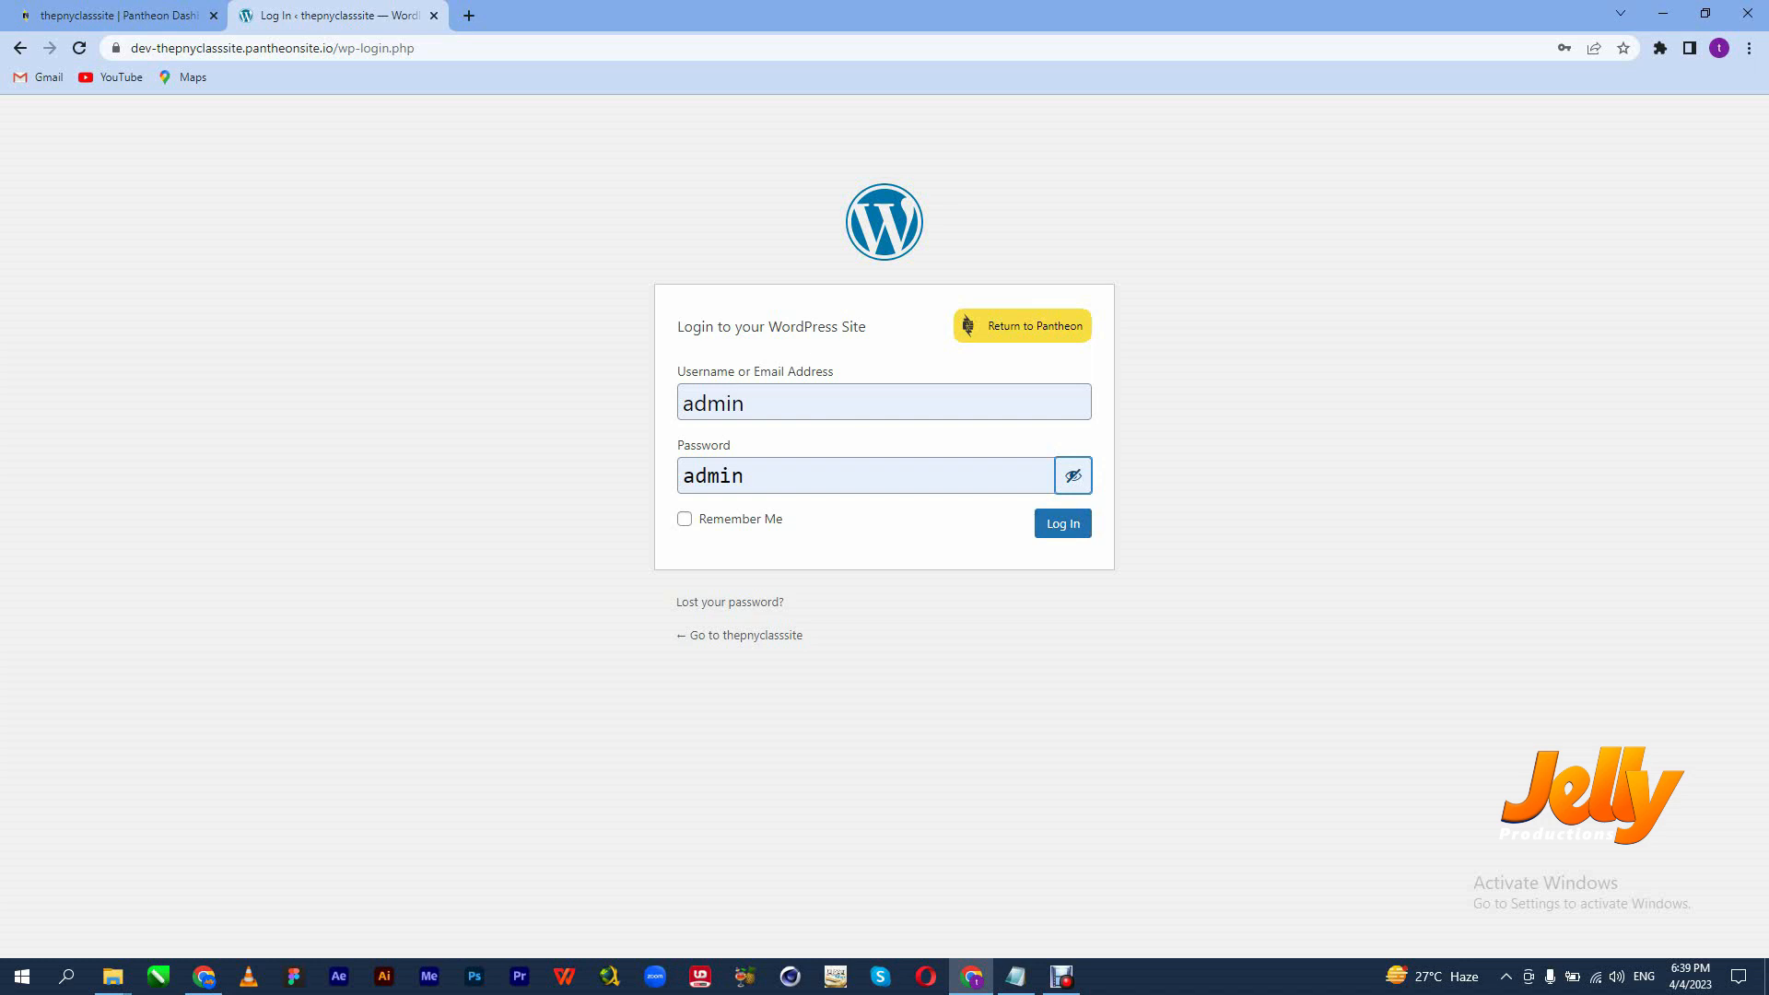
left_click(1062, 524)
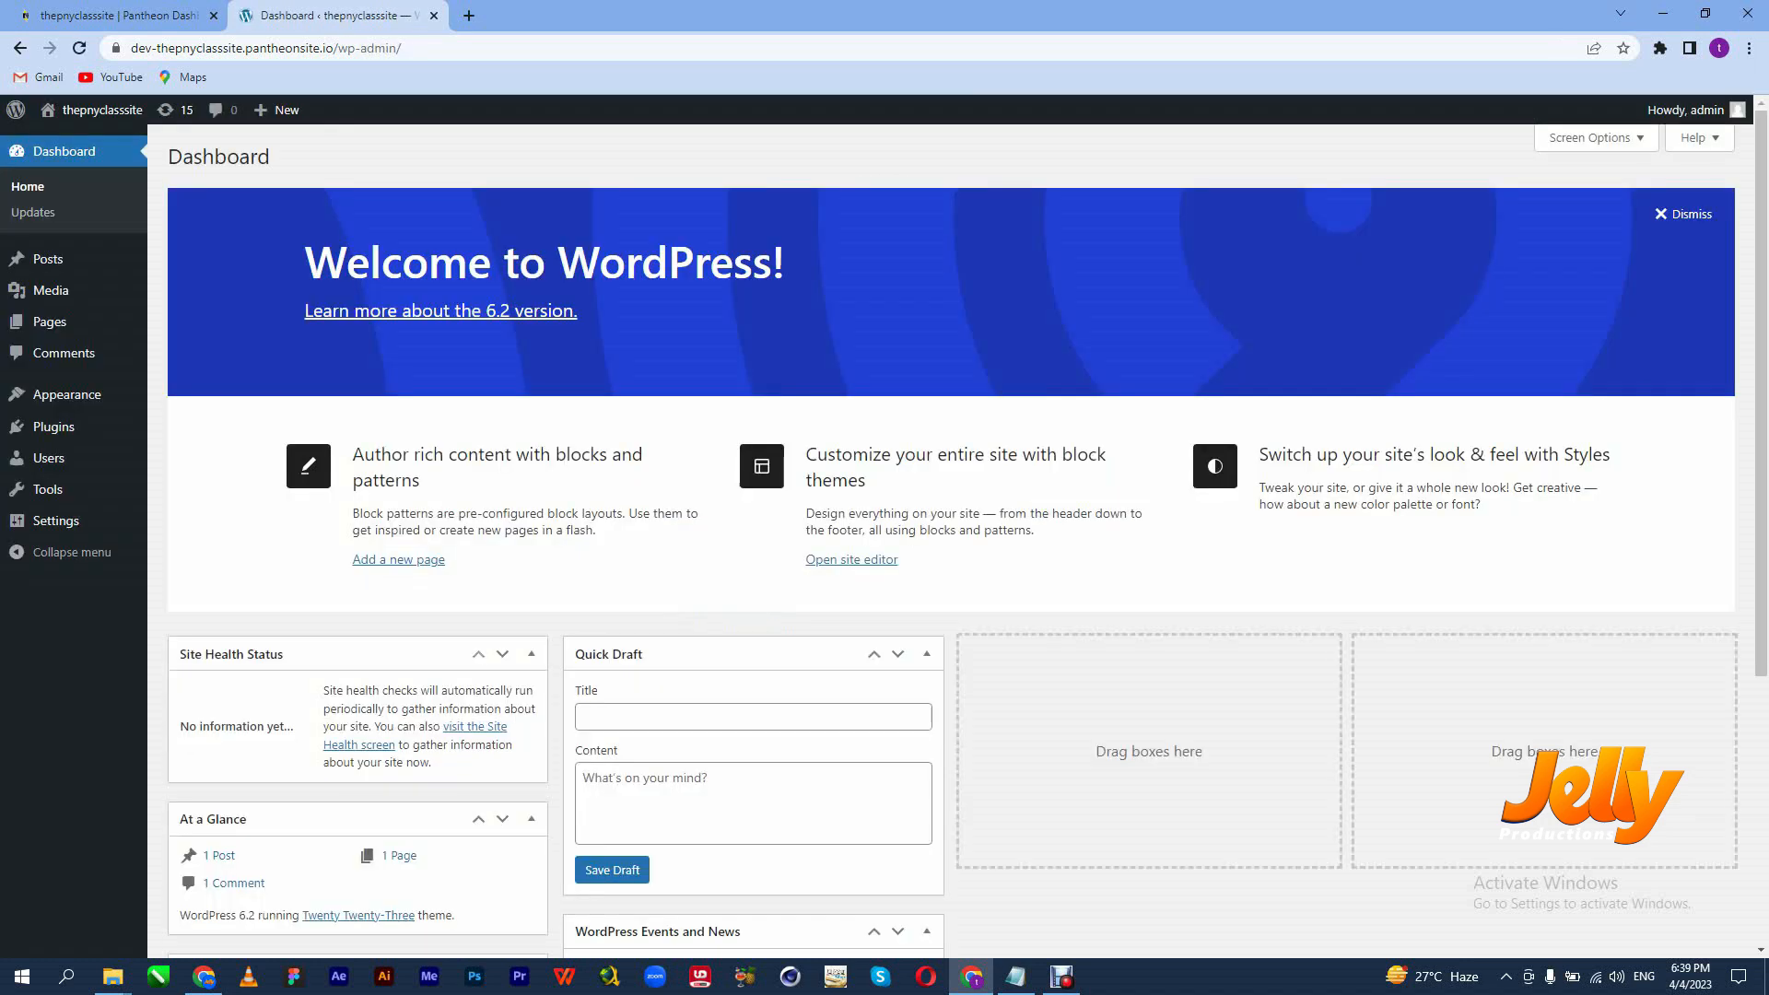
Close Chrome's saved-passwords prompt and scroll through the thepnyclasssite Dashboard.
left_click(1045, 313)
scroll(949, 544, "down", 2)
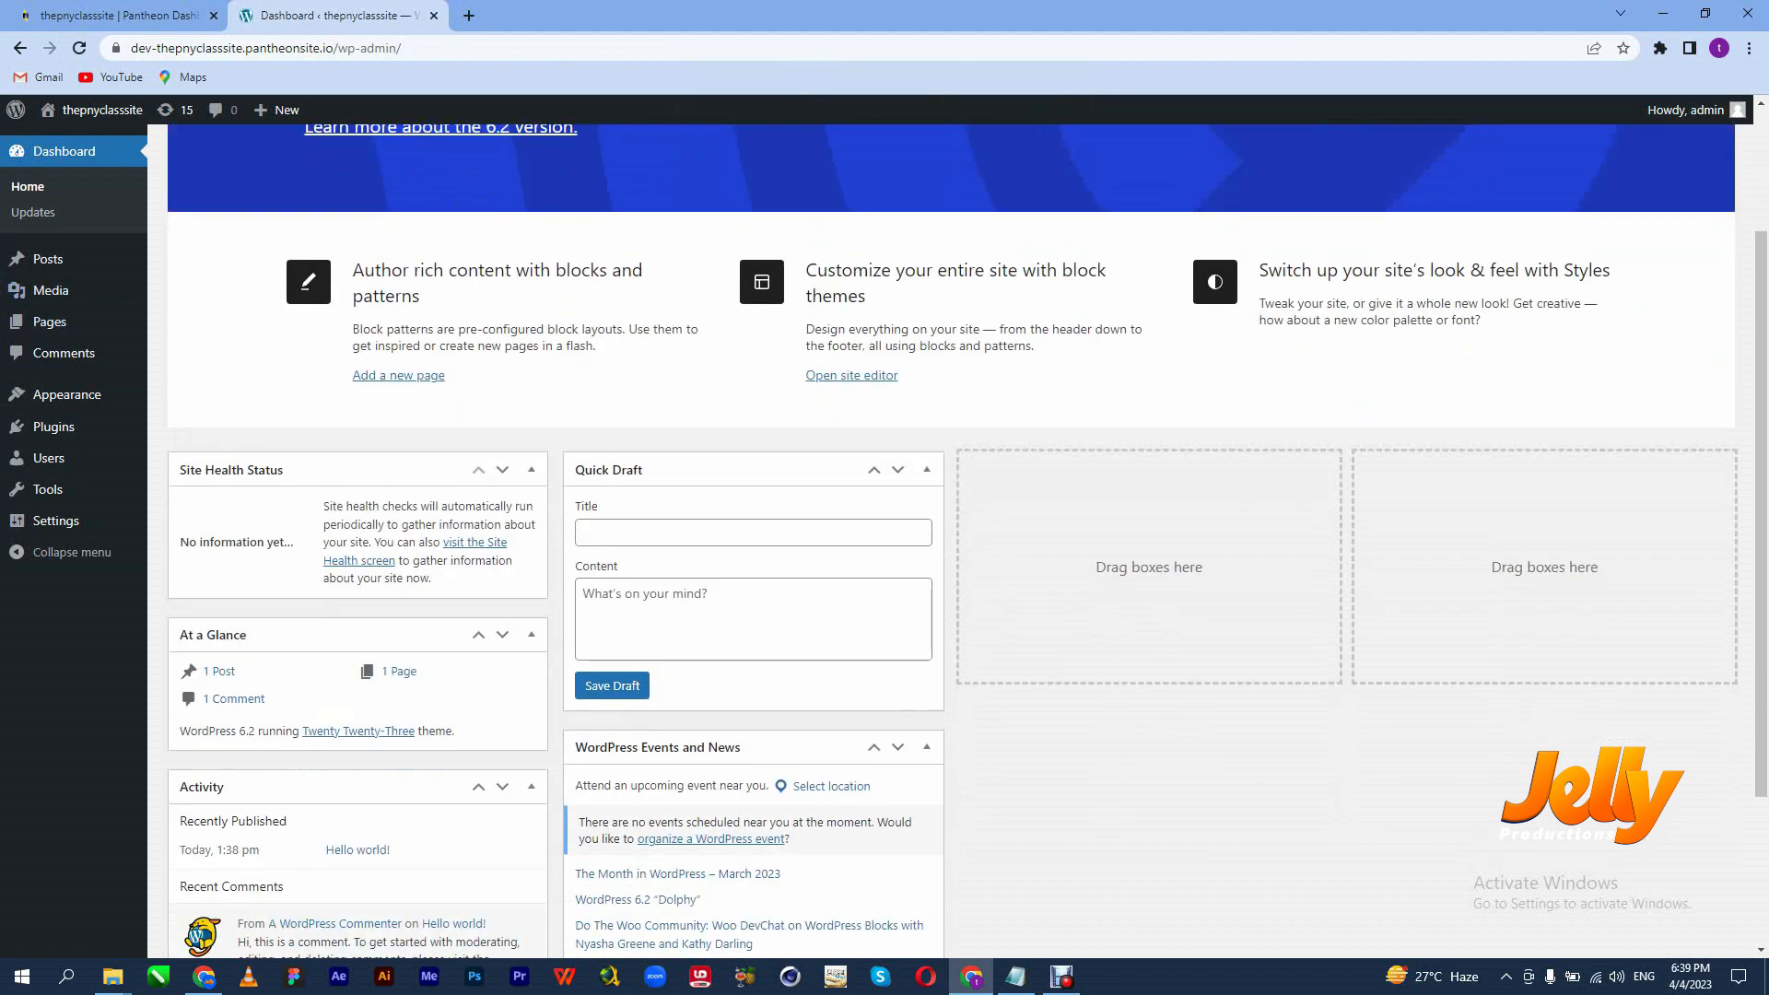
scroll(949, 544, "up", 2)
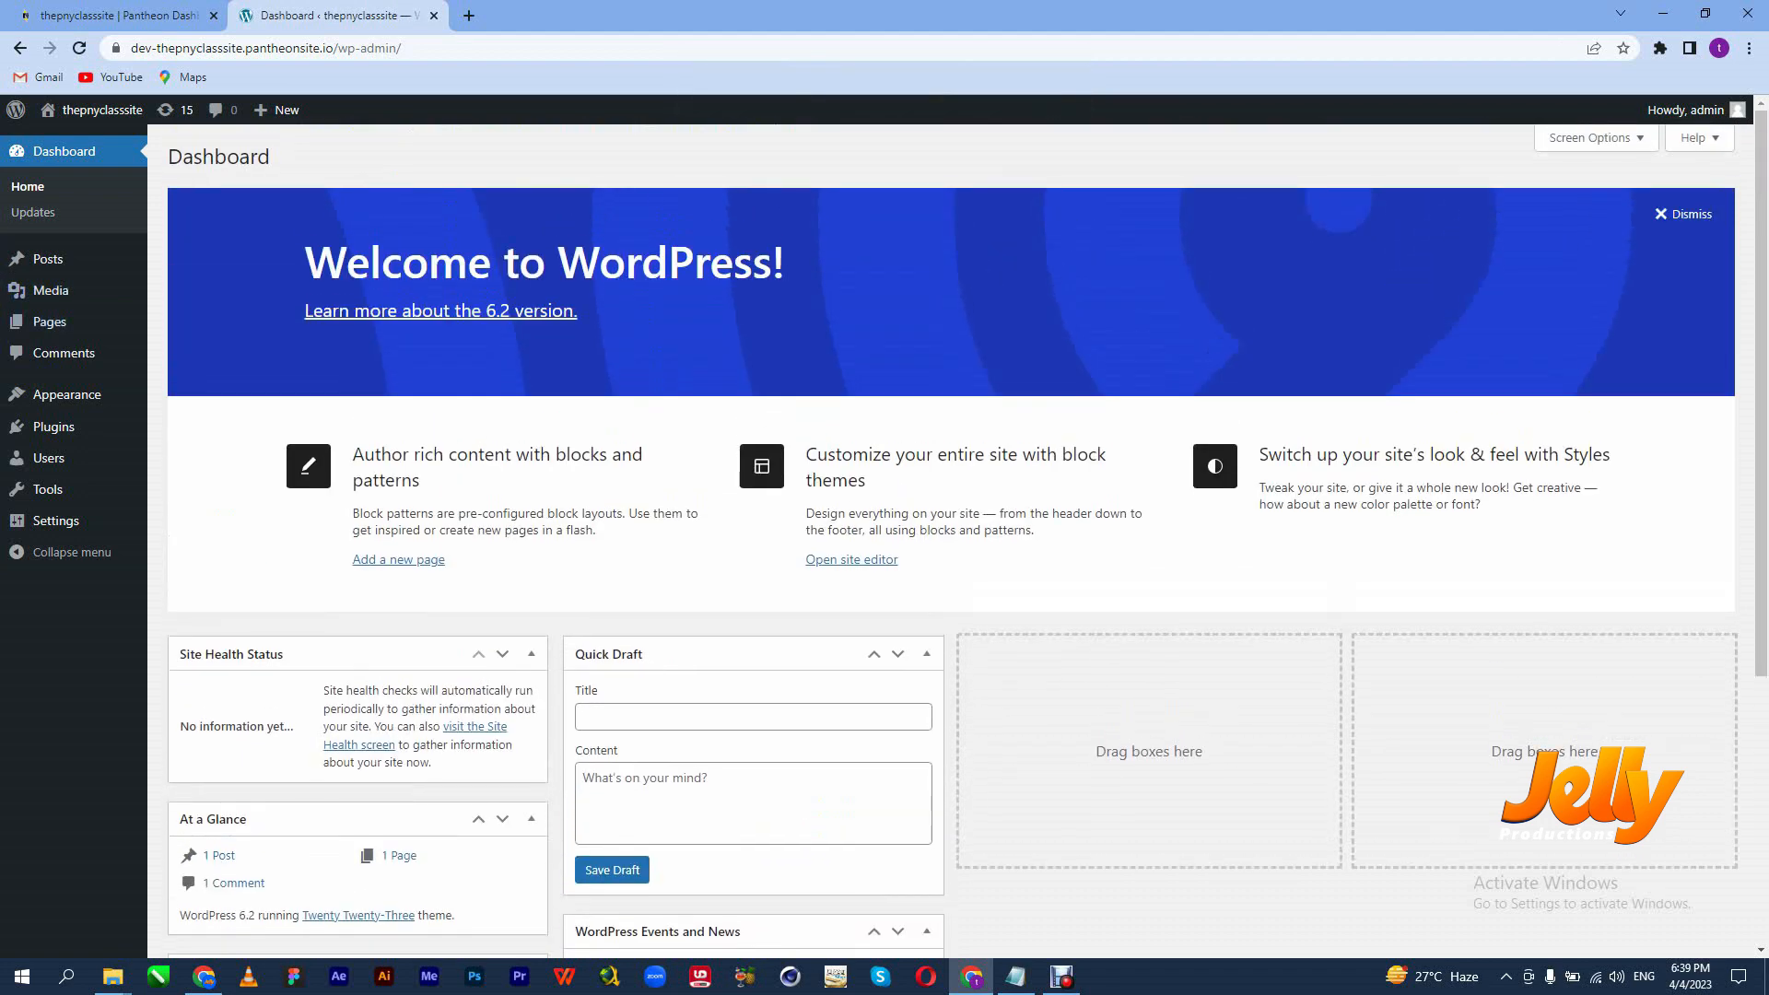
scroll(949, 543, "down", 4)
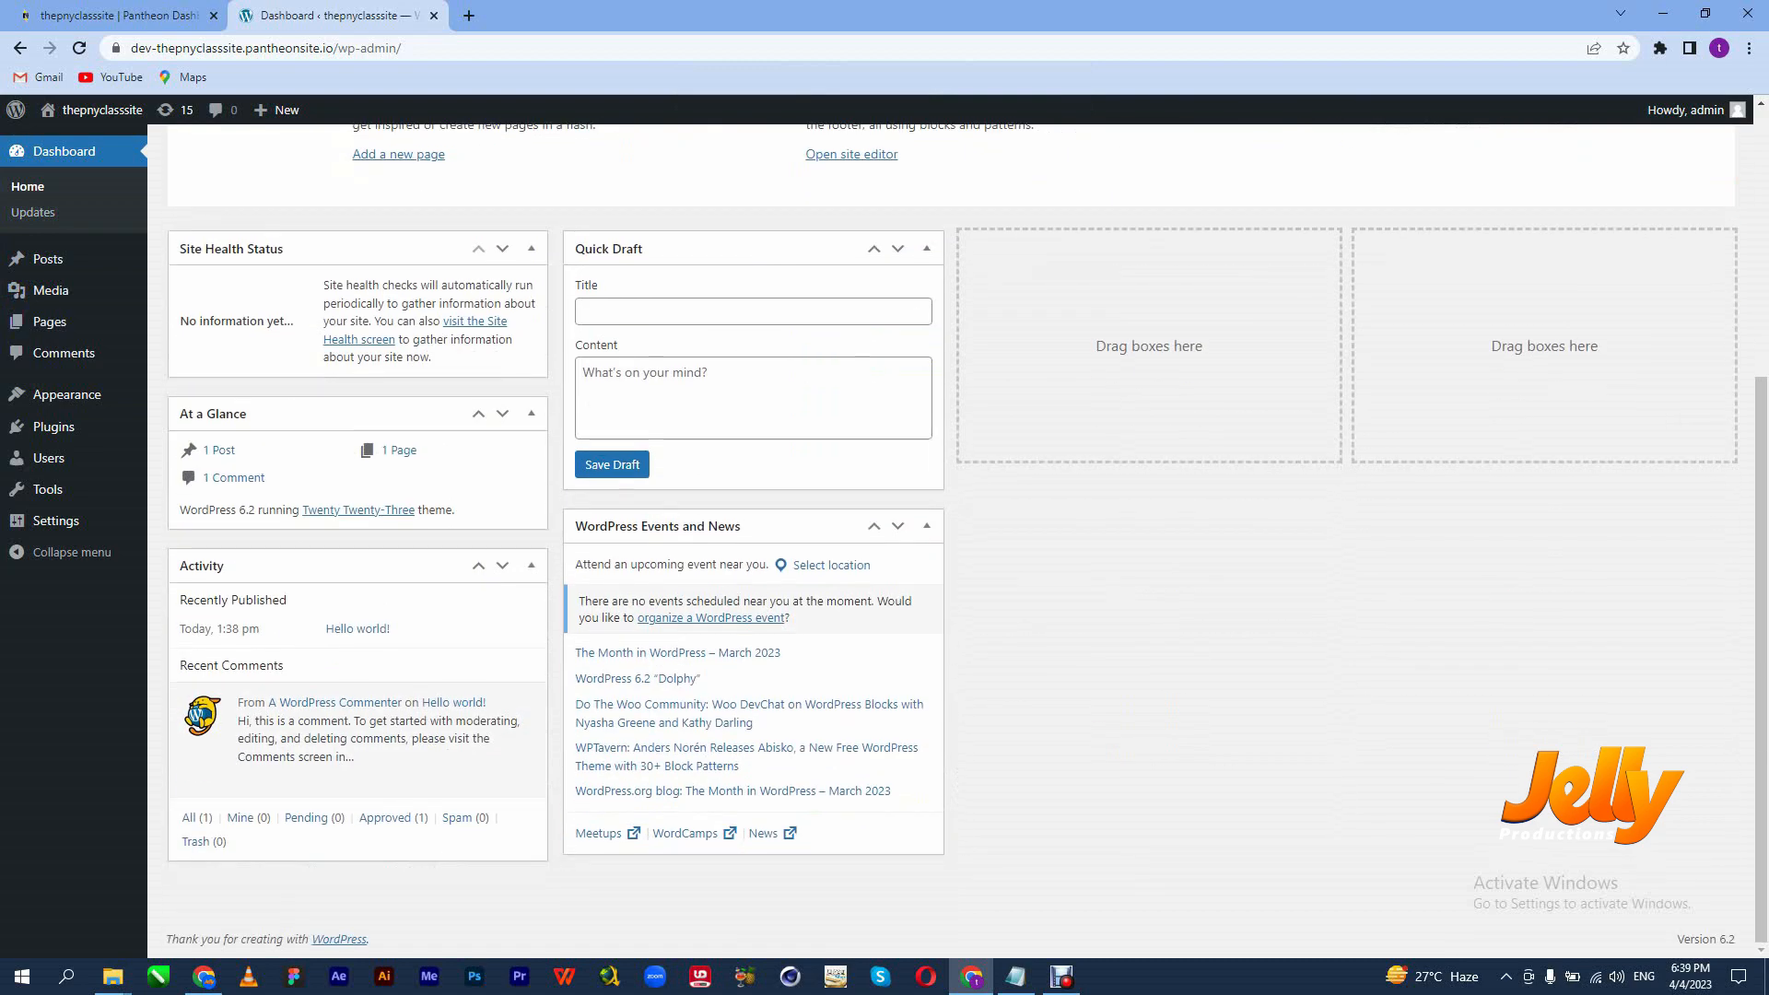
scroll(948, 544, "up", 4)
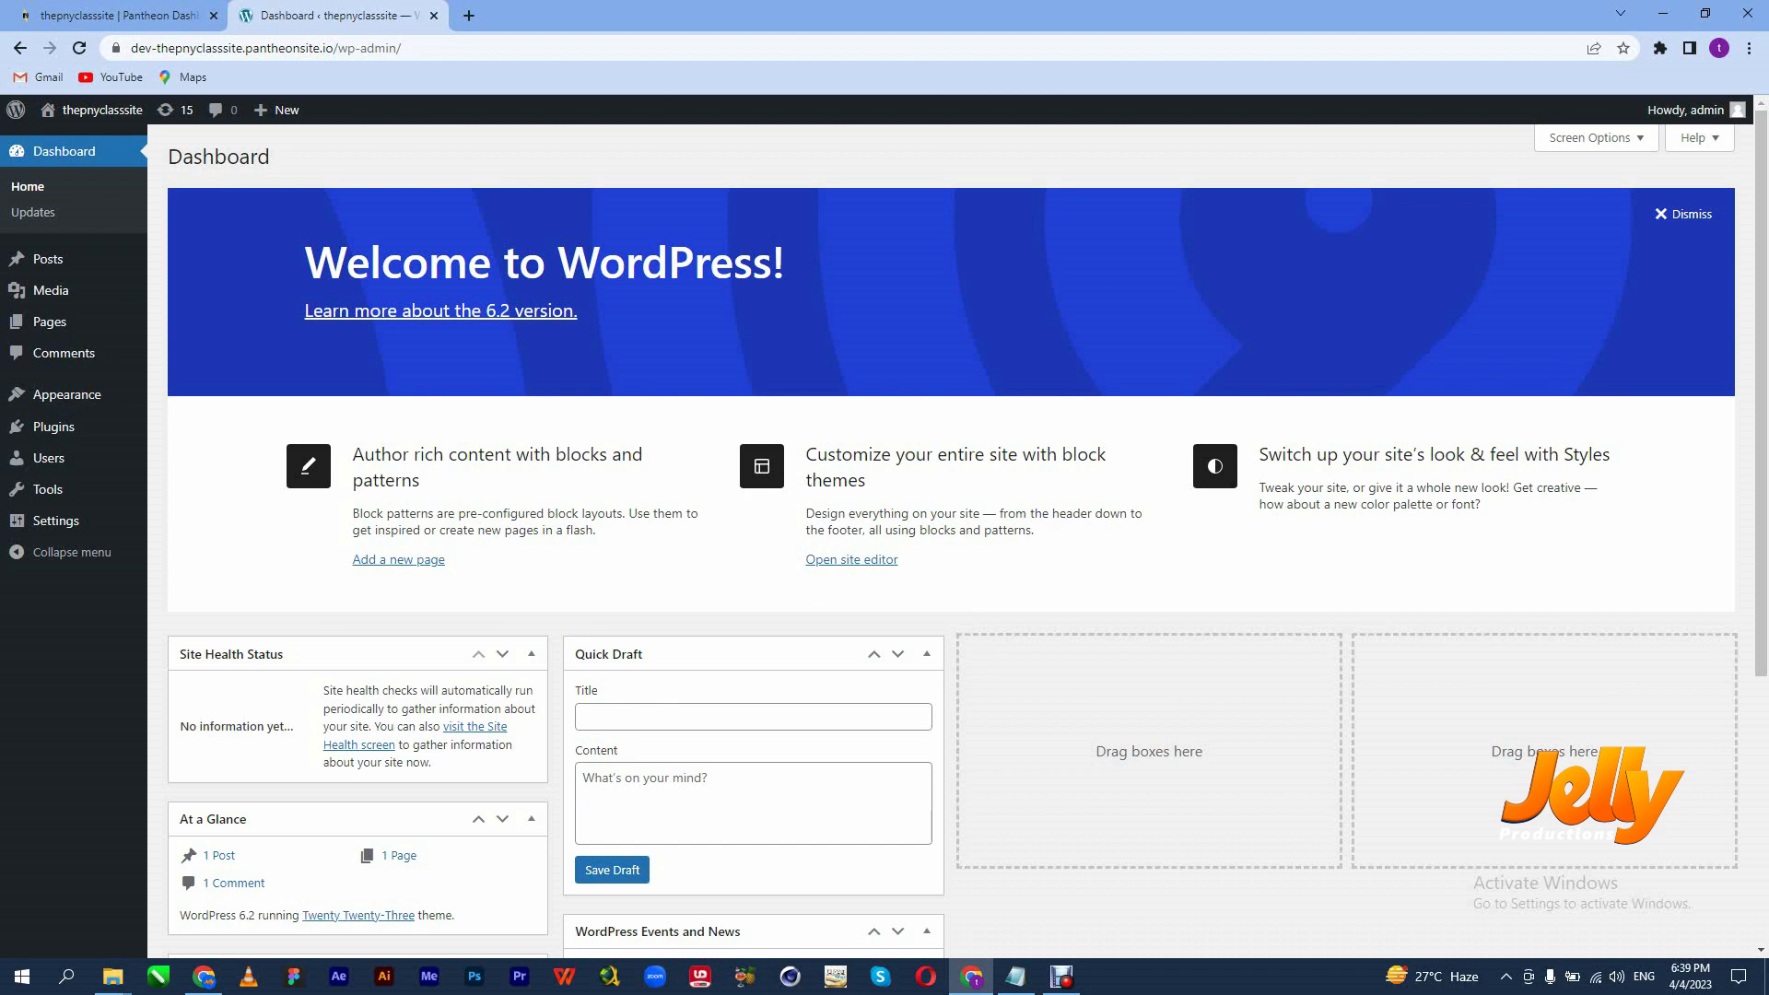
Open the live thepnyclasssite front page in a new tab and look it over, selecting its address.
mouse_move(92, 112)
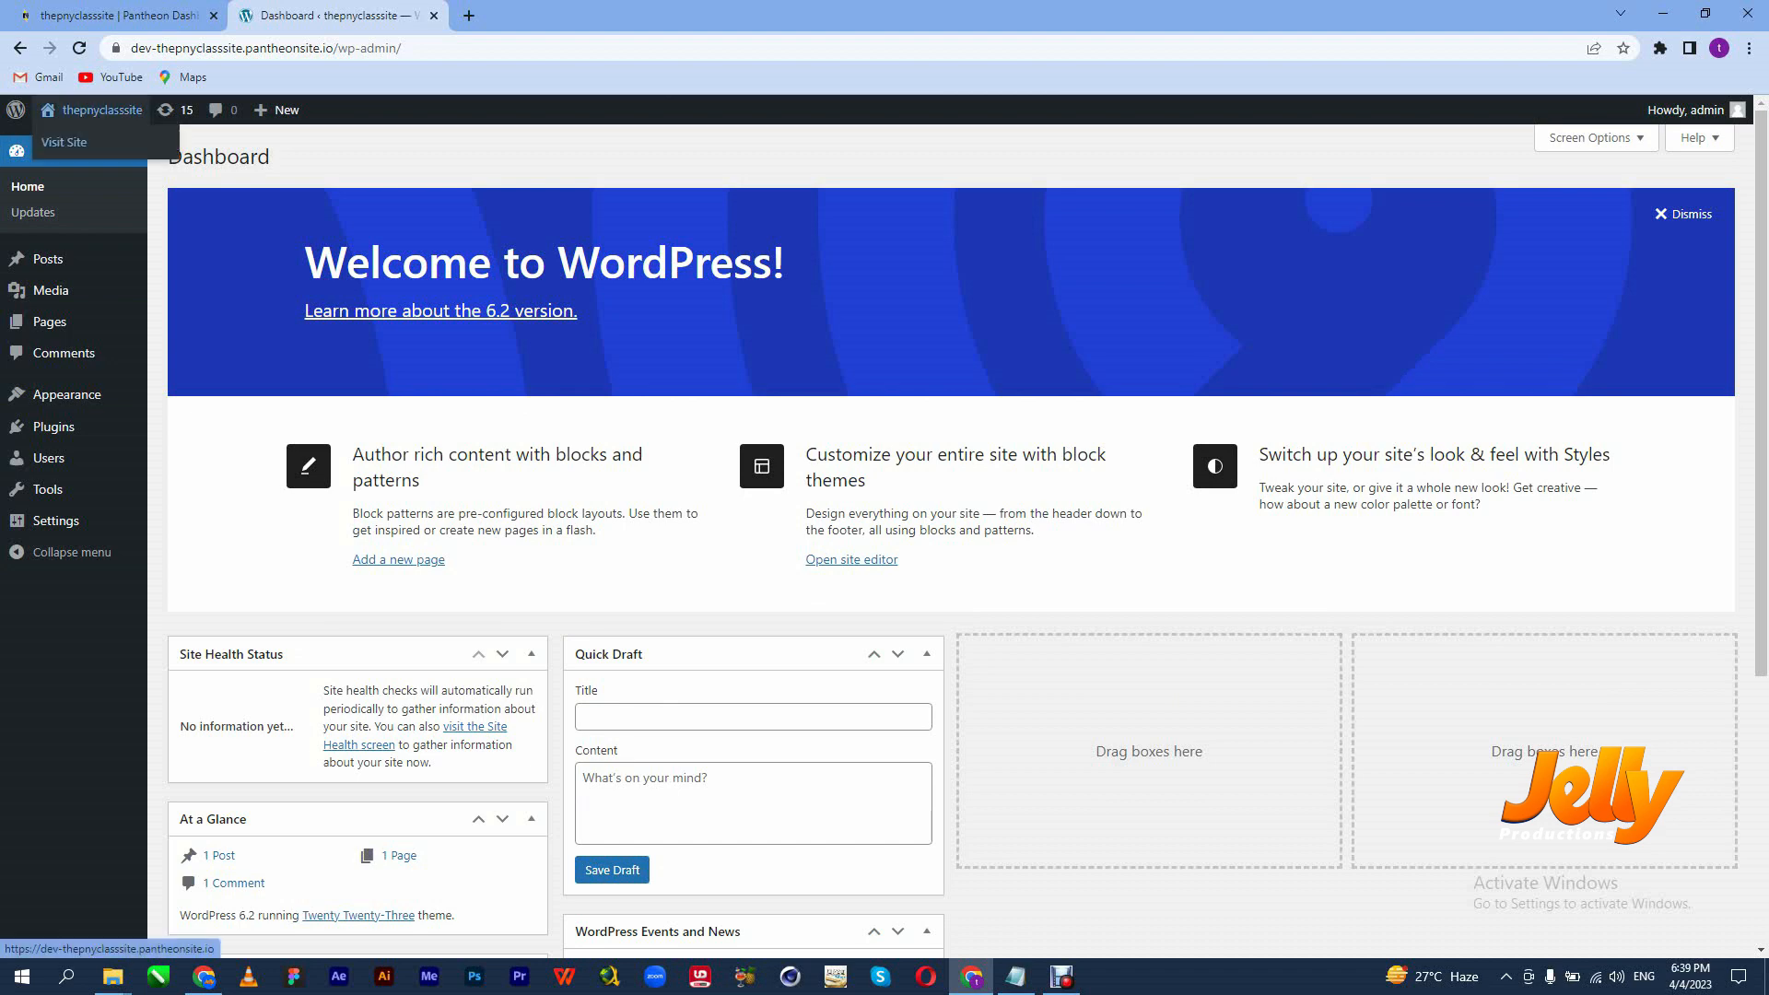
middle_click(64, 142)
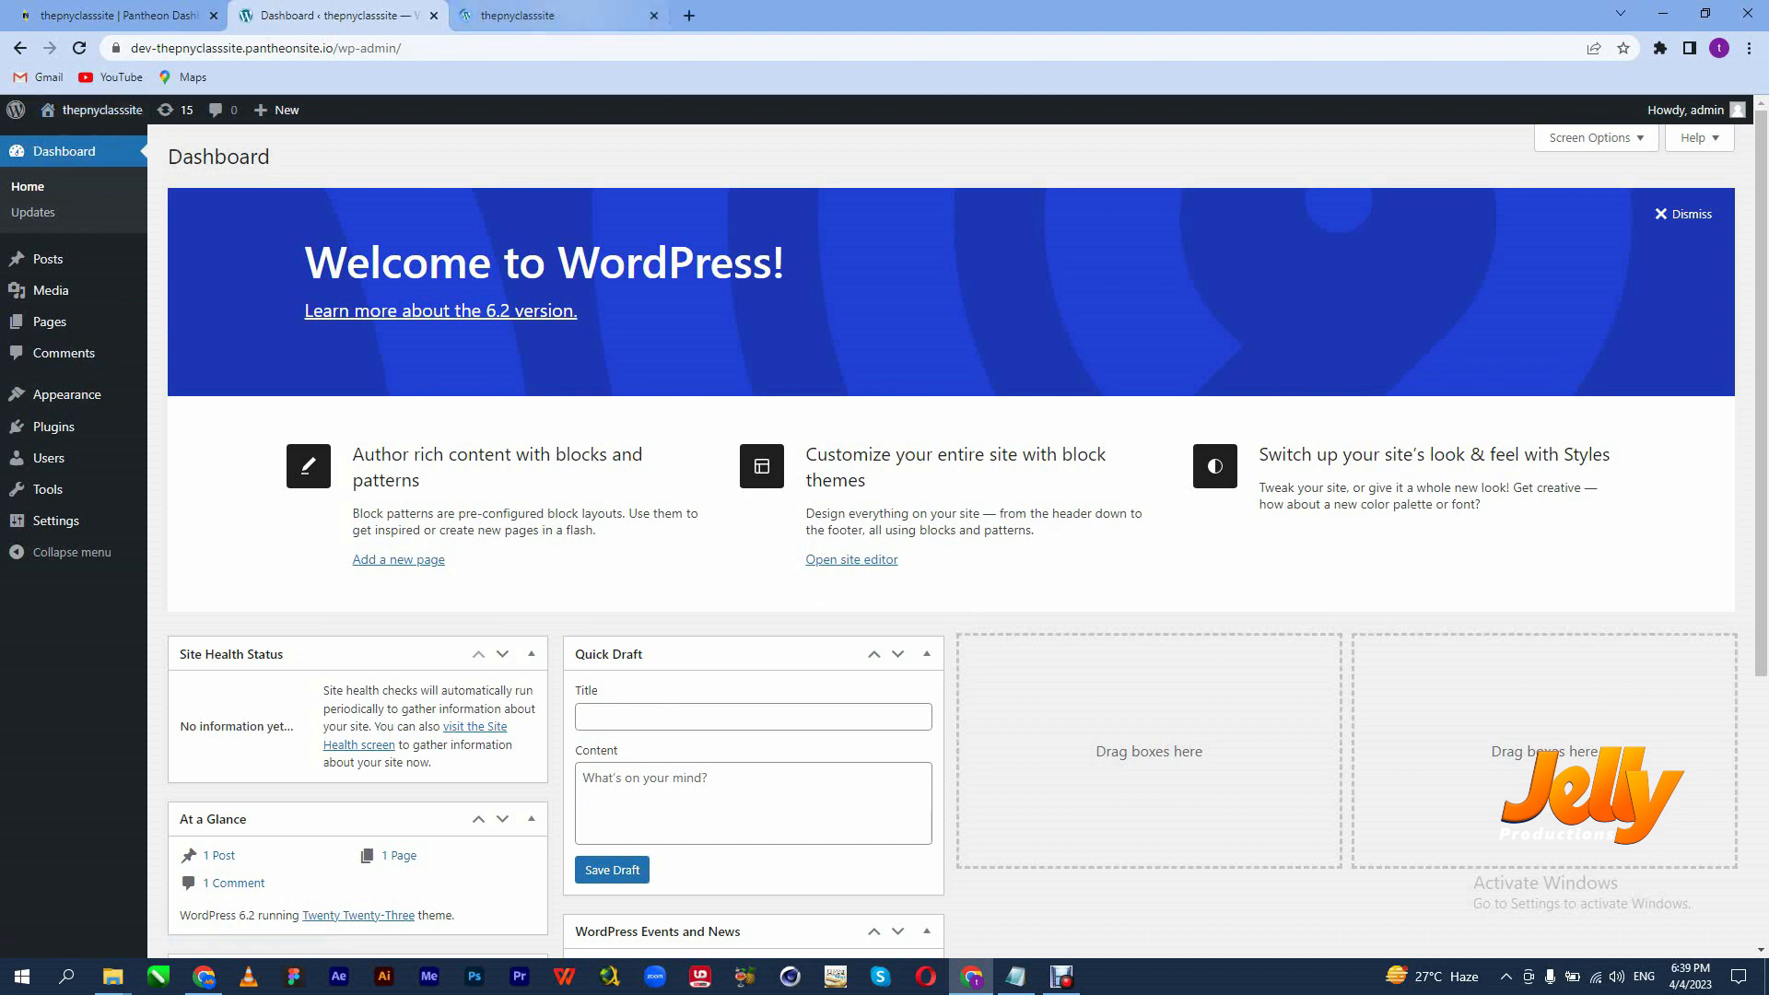
key("ctrl+Tab")
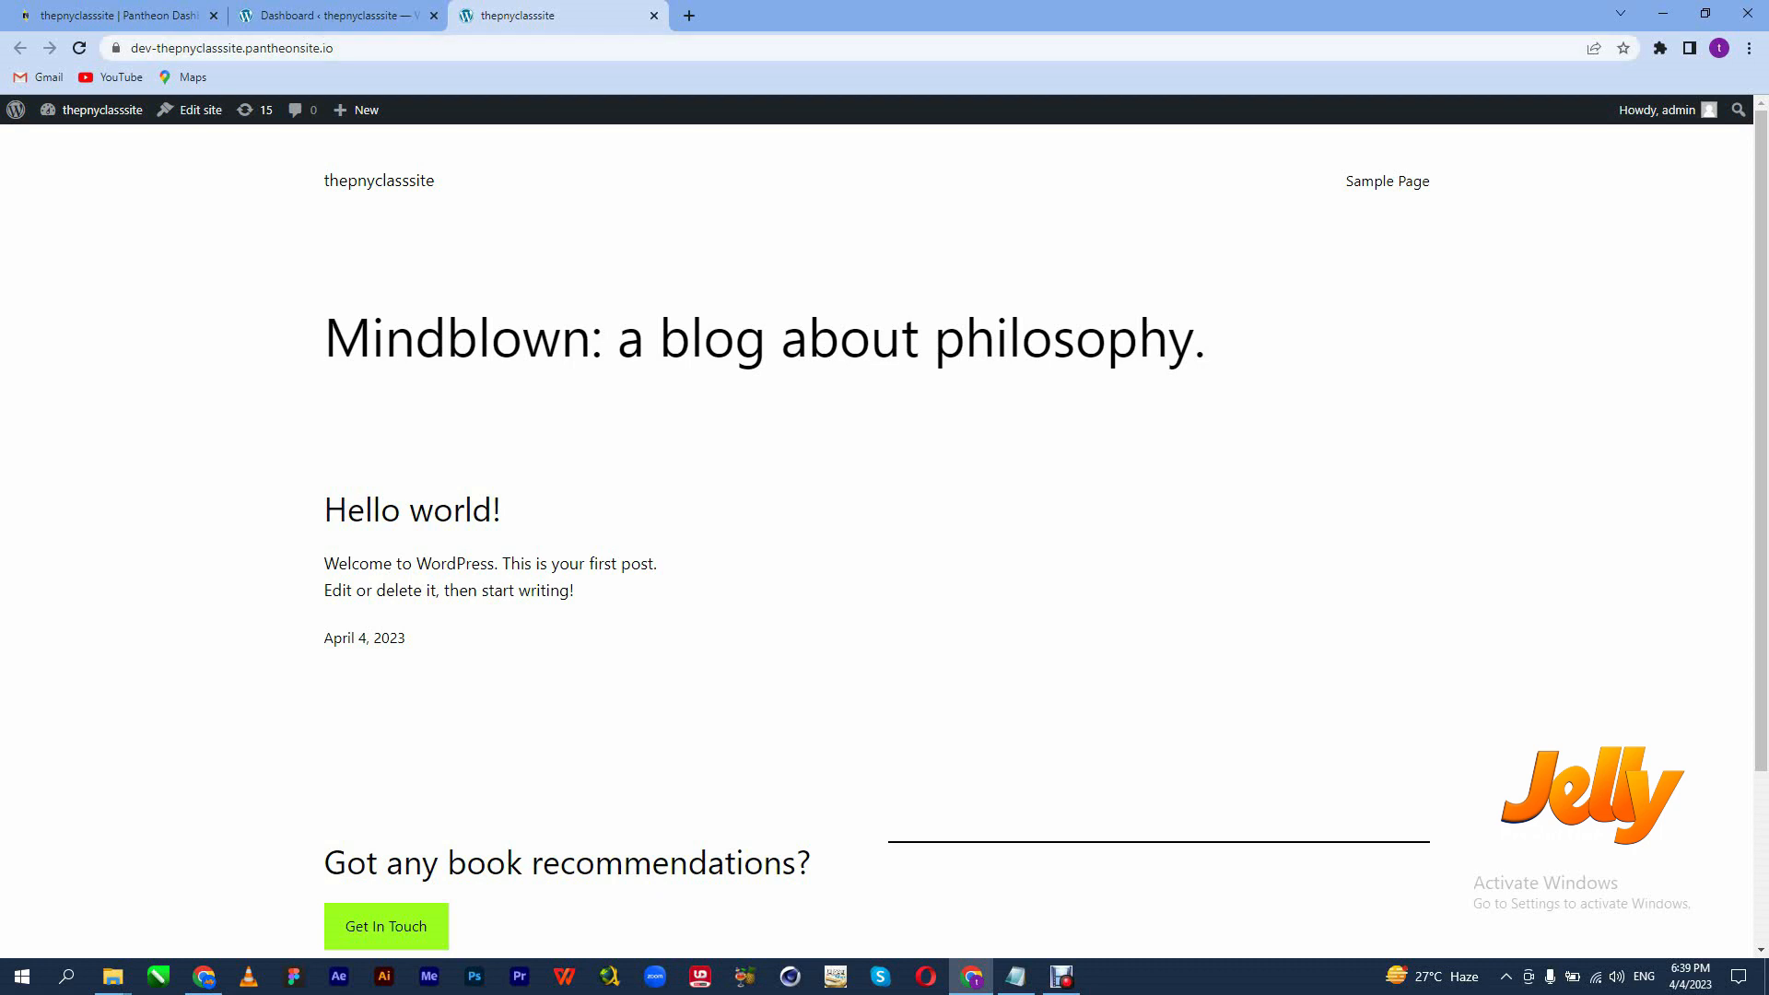
scroll(884, 535, "down", 3)
scroll(884, 534, "up", 3)
left_click(232, 48)
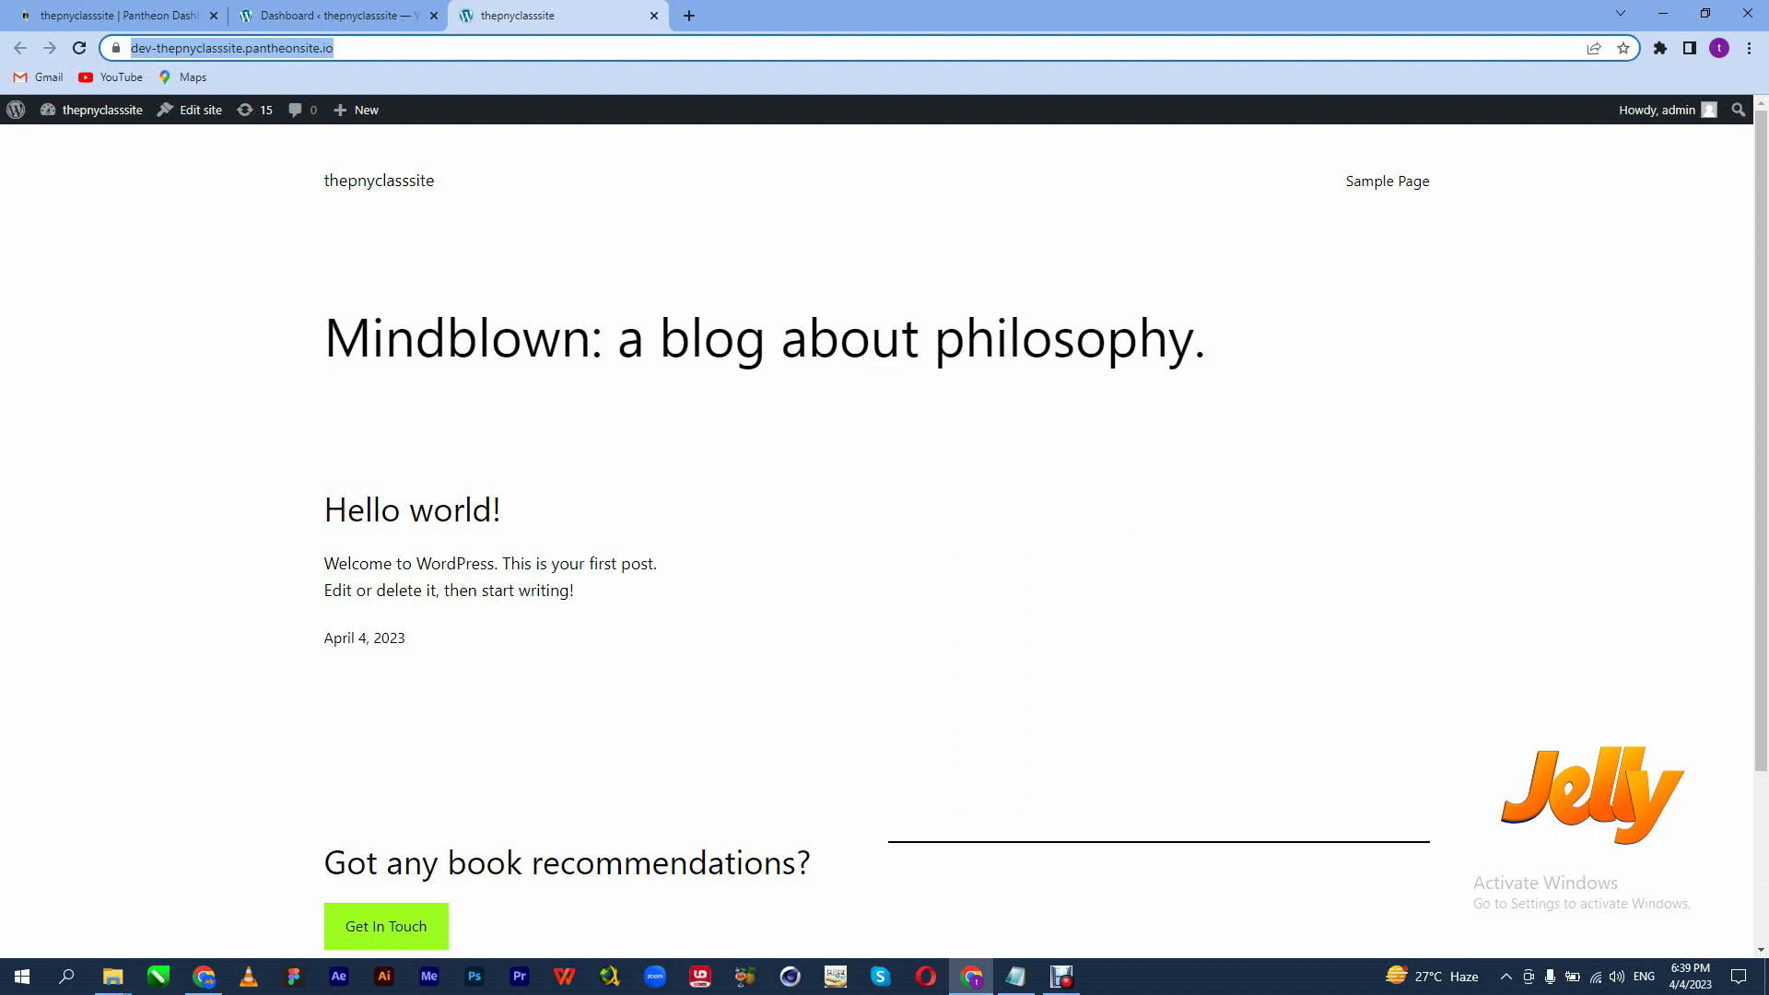
scroll(876, 541, "down", 3)
scroll(876, 541, "up", 3)
Compare the thepnyclasssite front page with the WordPress admin Dashboard, finishing on the Dashboard.
left_click(327, 15)
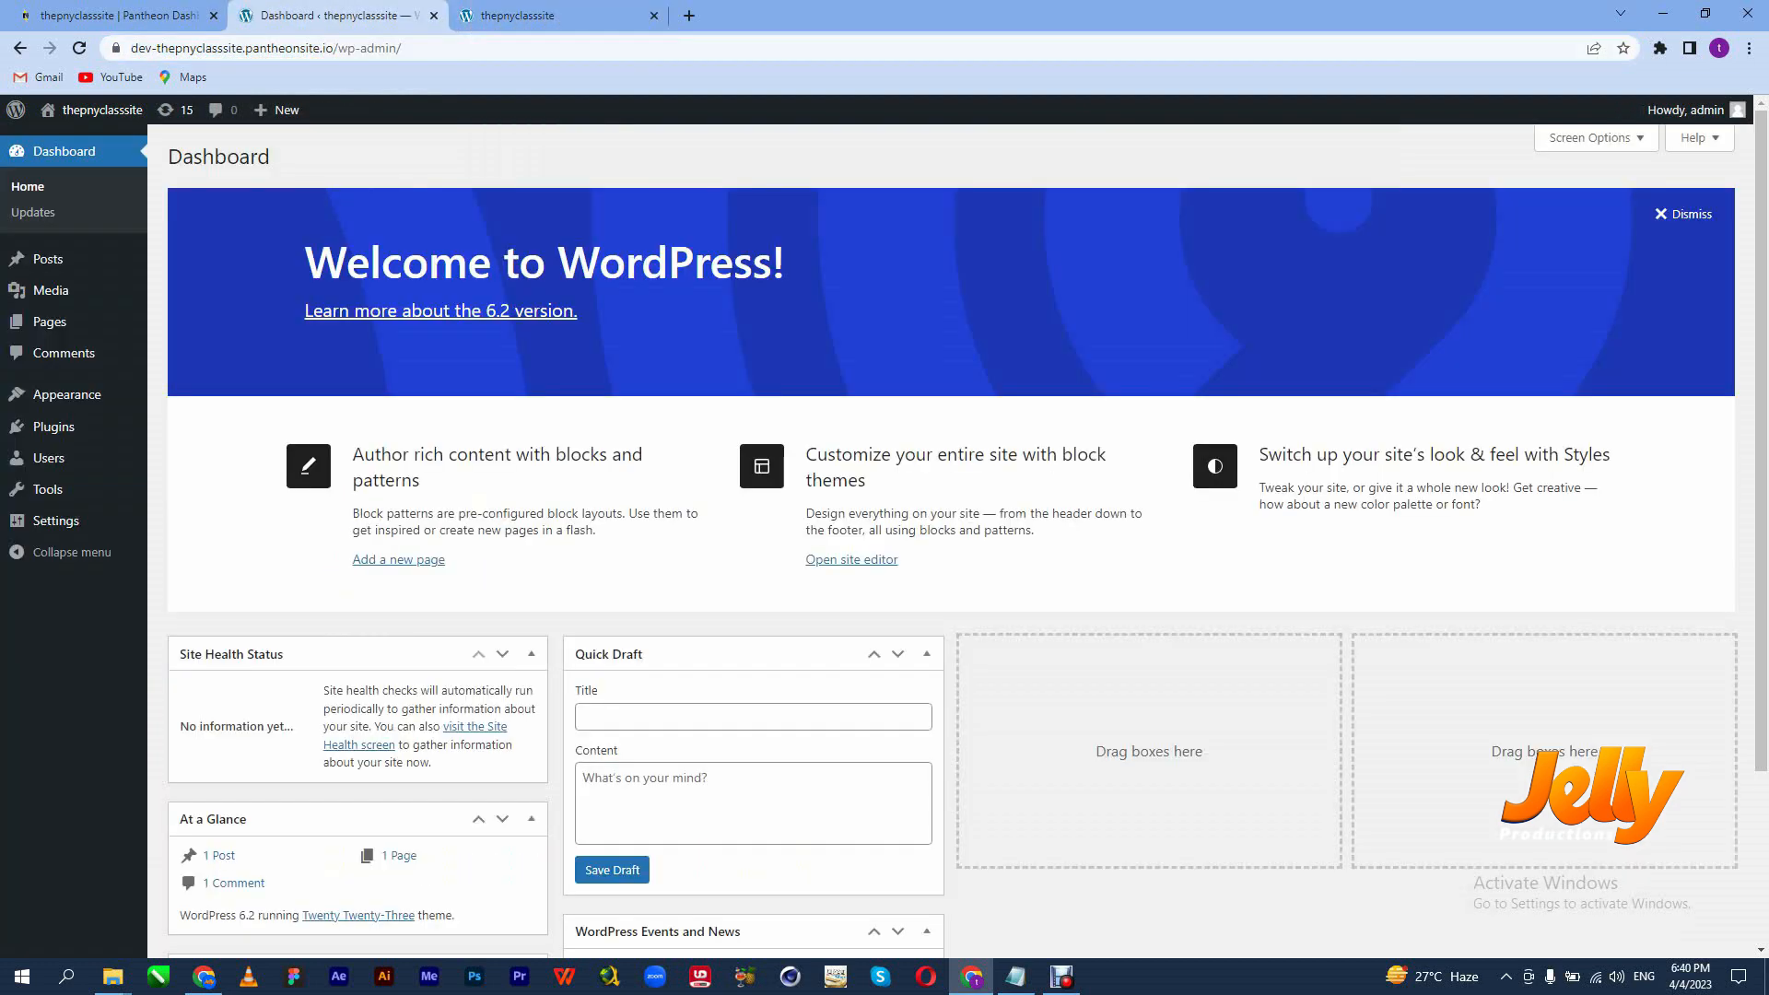
left_click(552, 15)
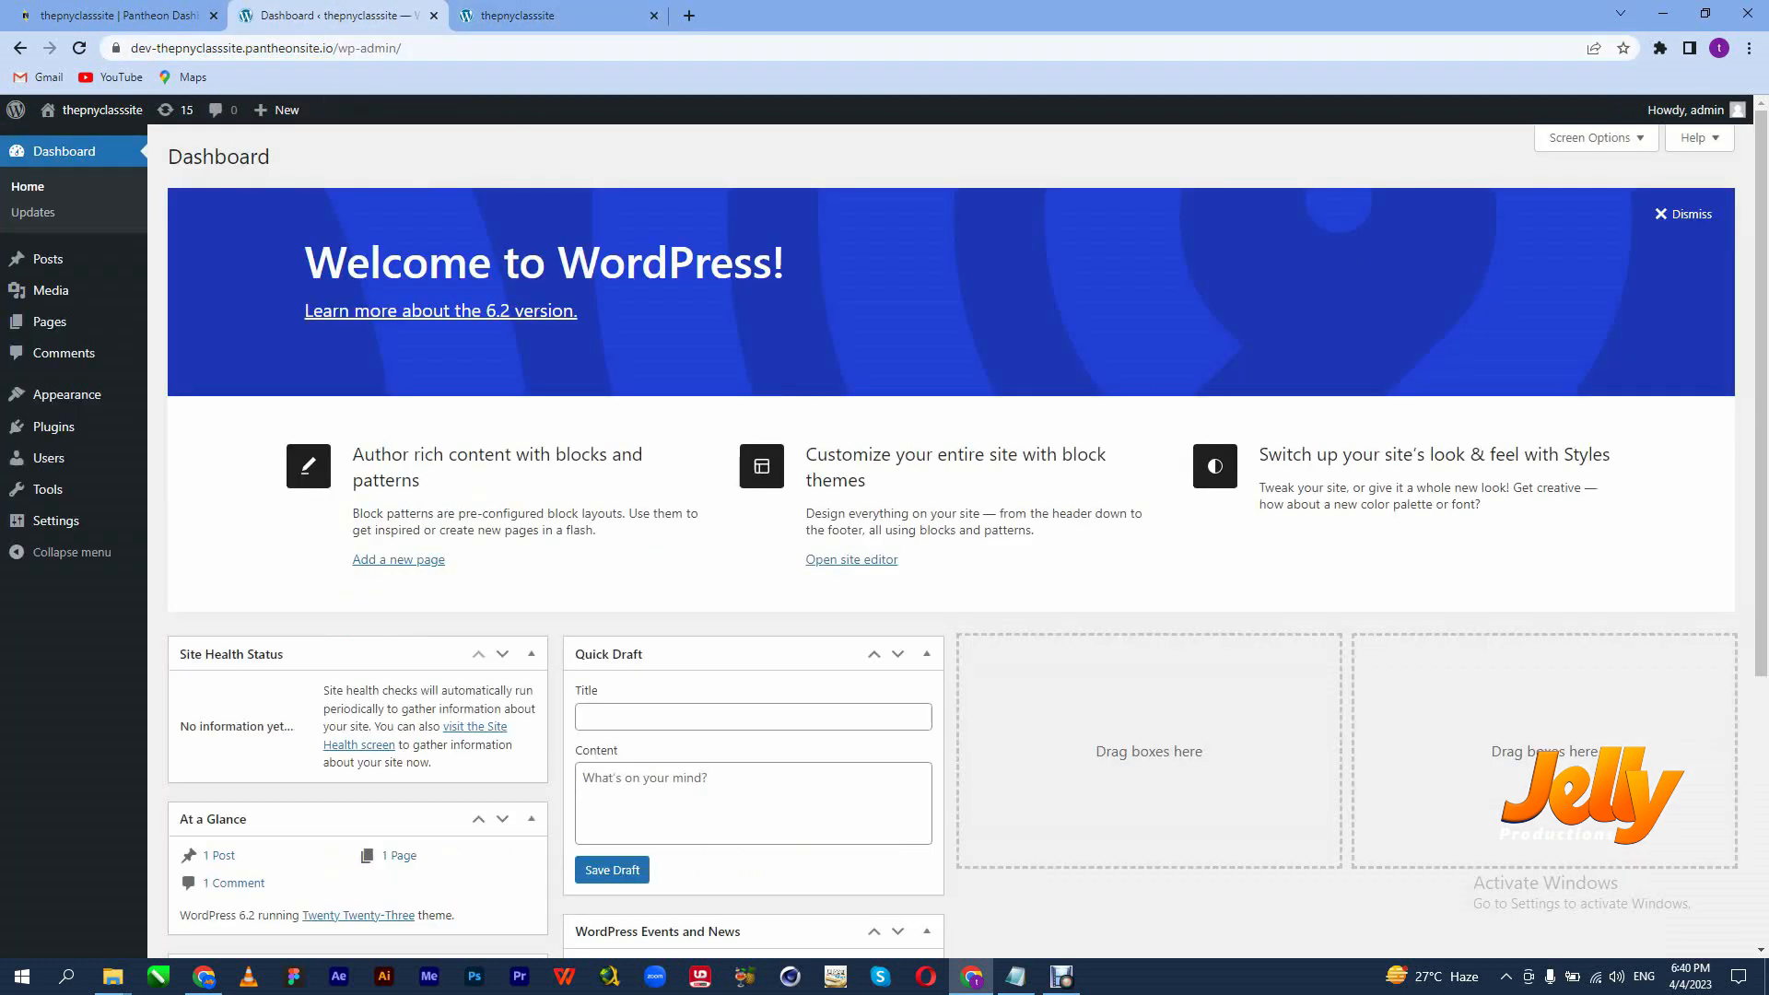
left_click(328, 14)
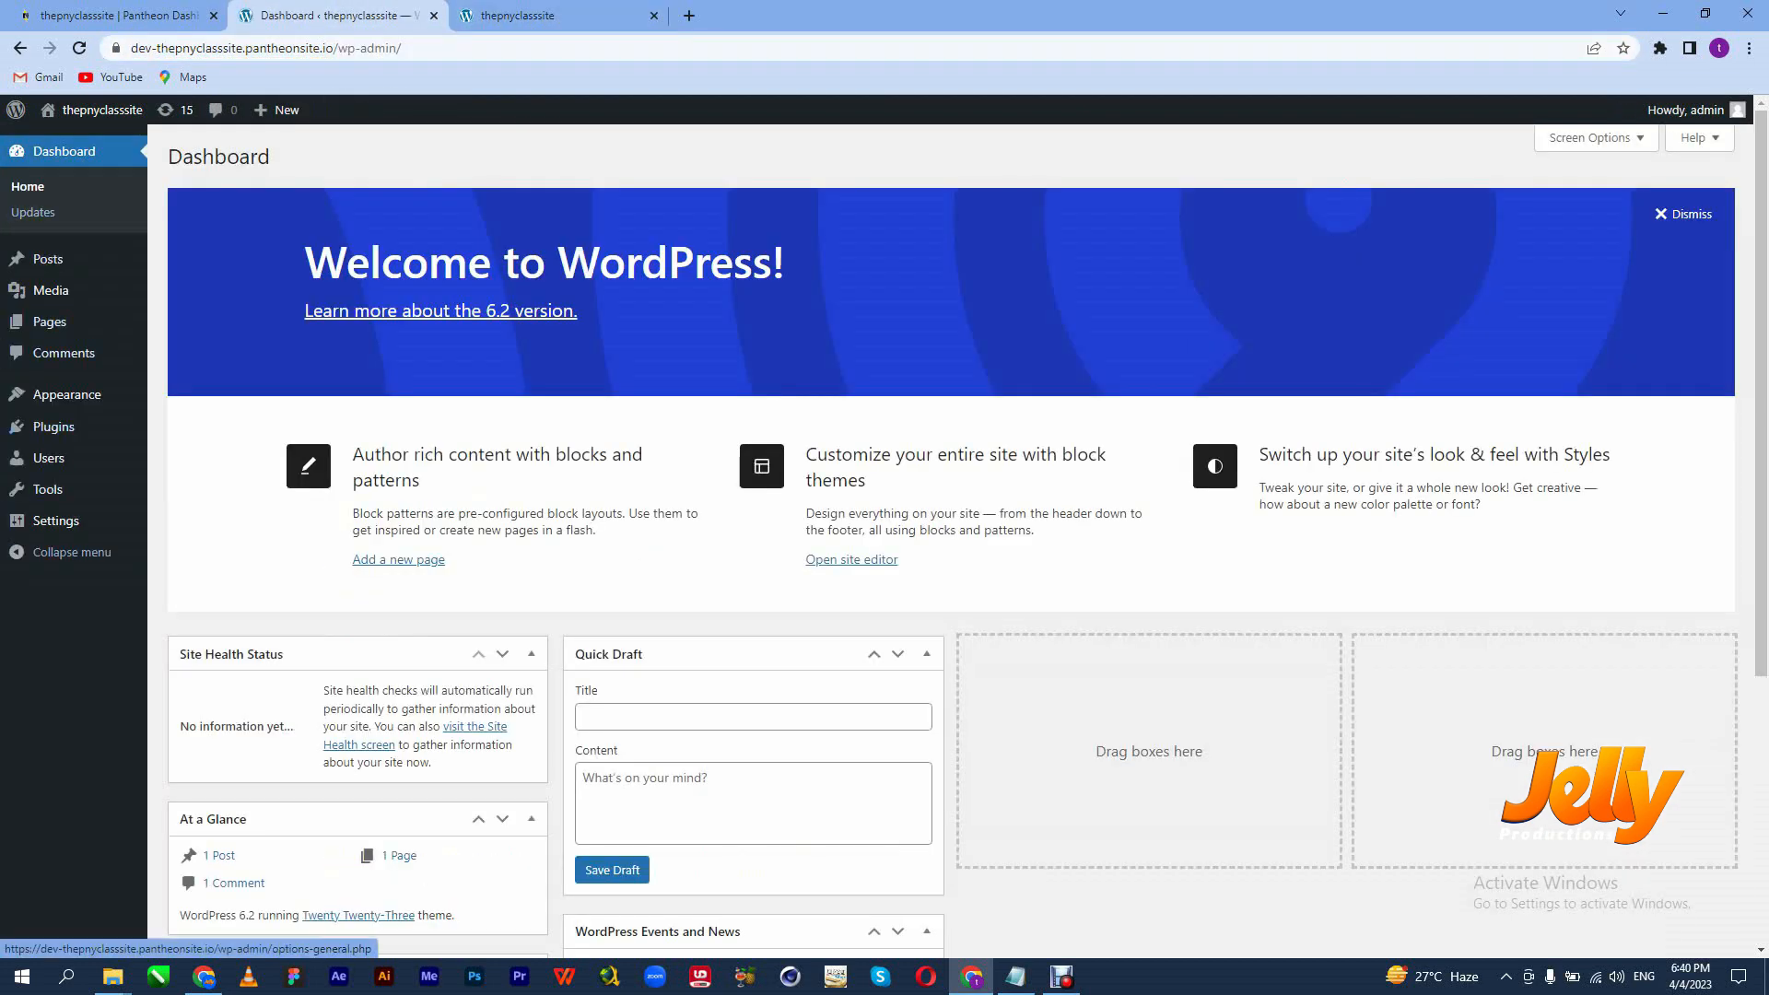